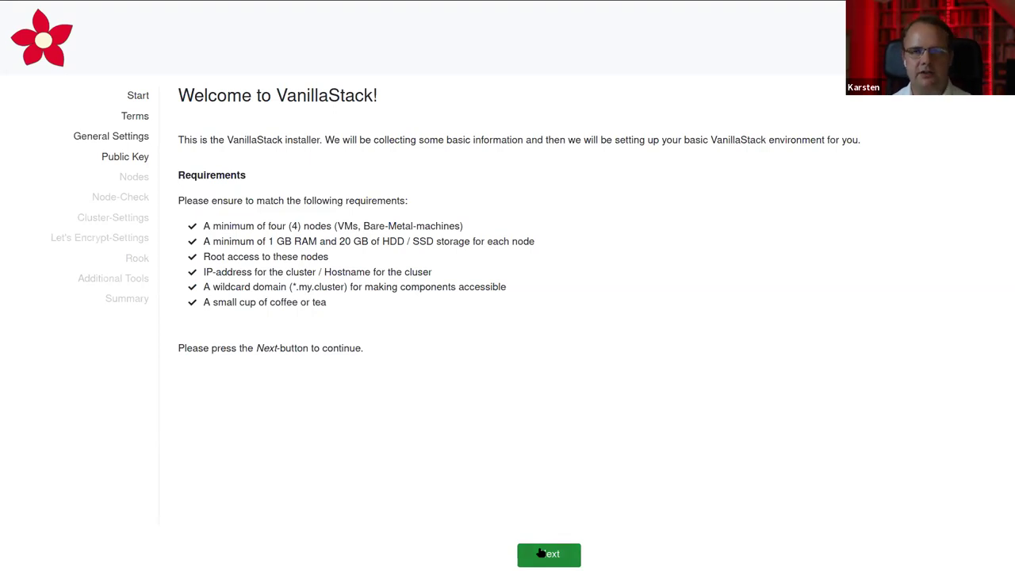
Move past the Welcome page and the accepted terms to General Settings
{"action": "left_click", "coordinate": [541, 553]}
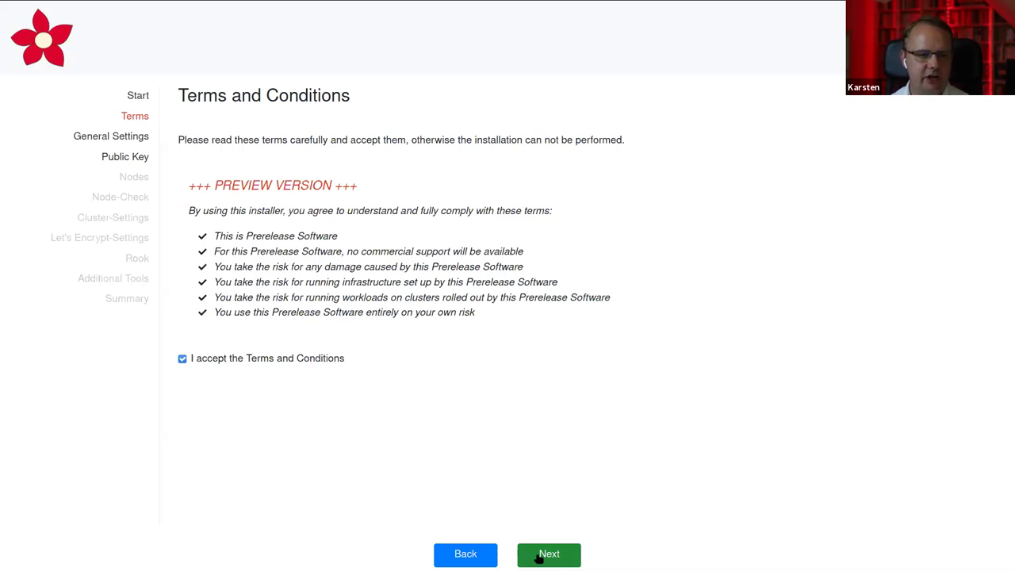
{"action": "left_click", "coordinate": [539, 557]}
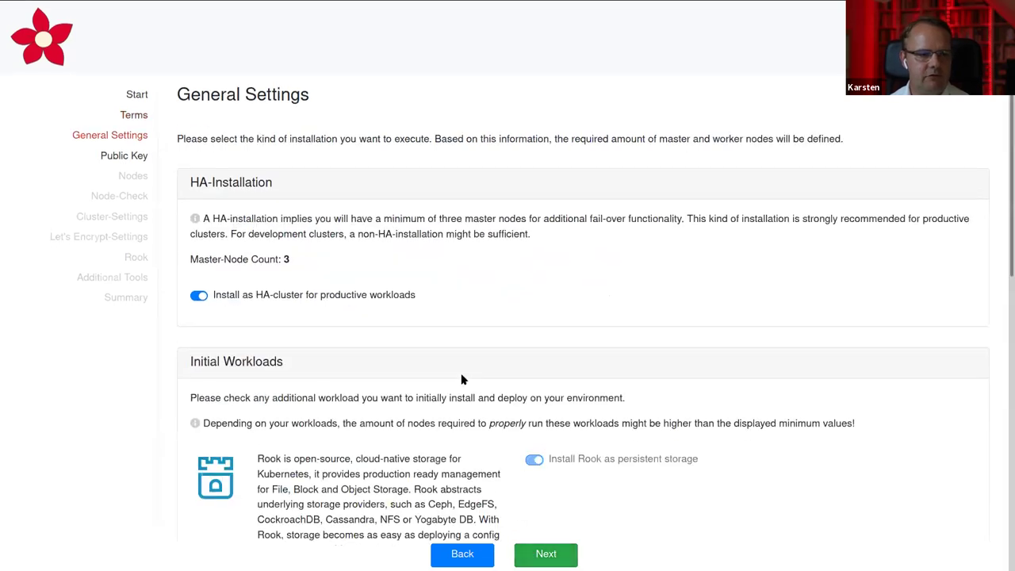
{"action": "scroll", "coordinate": [489, 321], "scroll_direction": "down", "scroll_amount": 1}
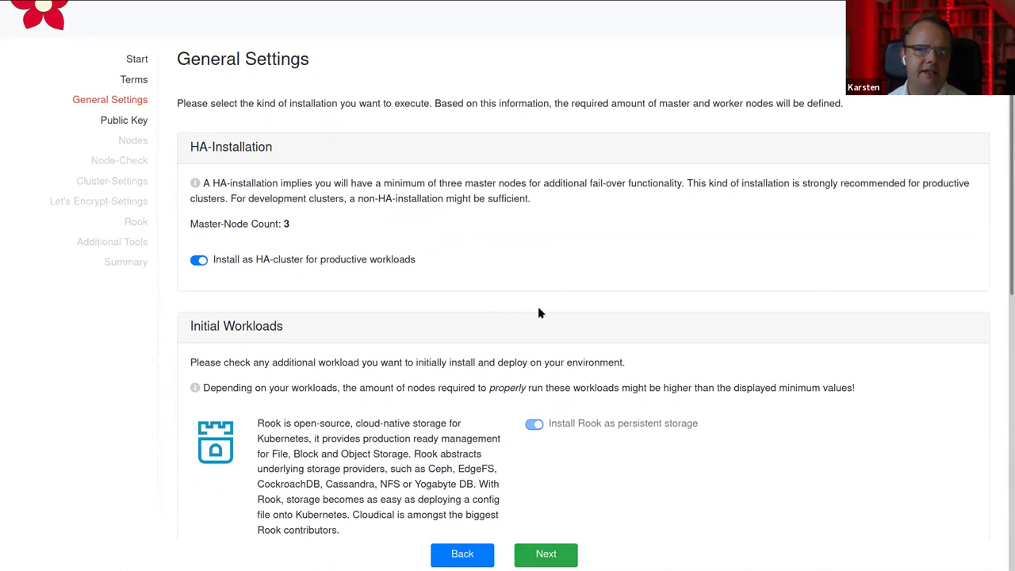
{"action": "scroll", "coordinate": [539, 313], "scroll_direction": "down", "scroll_amount": 1}
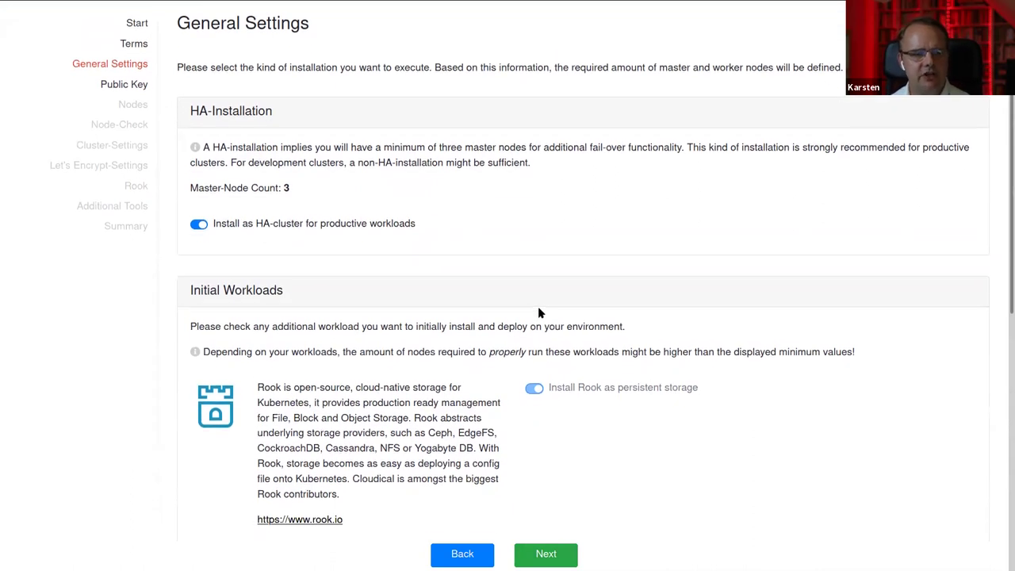
{"action": "scroll", "coordinate": [538, 311], "scroll_direction": "up", "scroll_amount": 2}
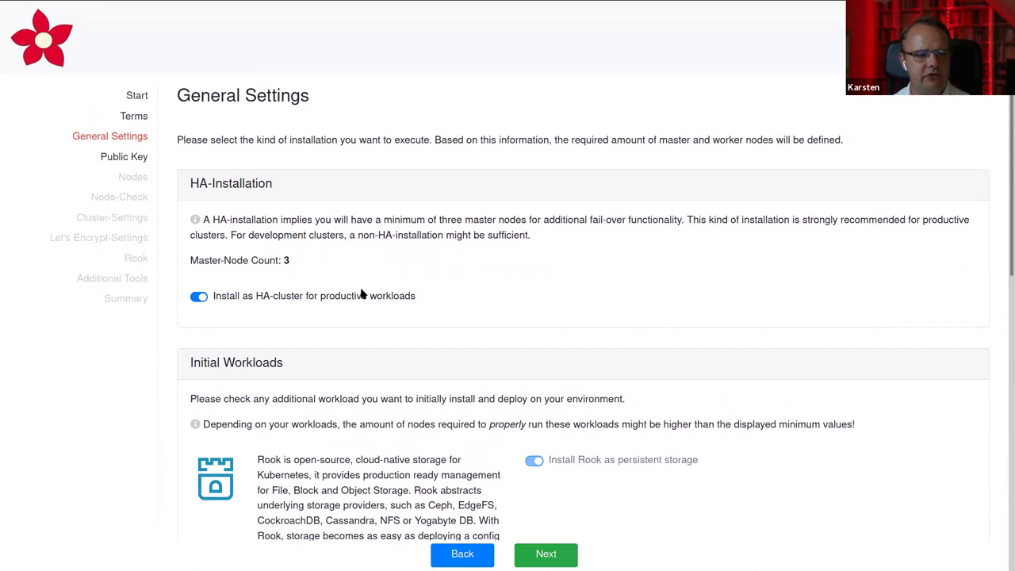
{"action": "left_click", "coordinate": [199, 296]}
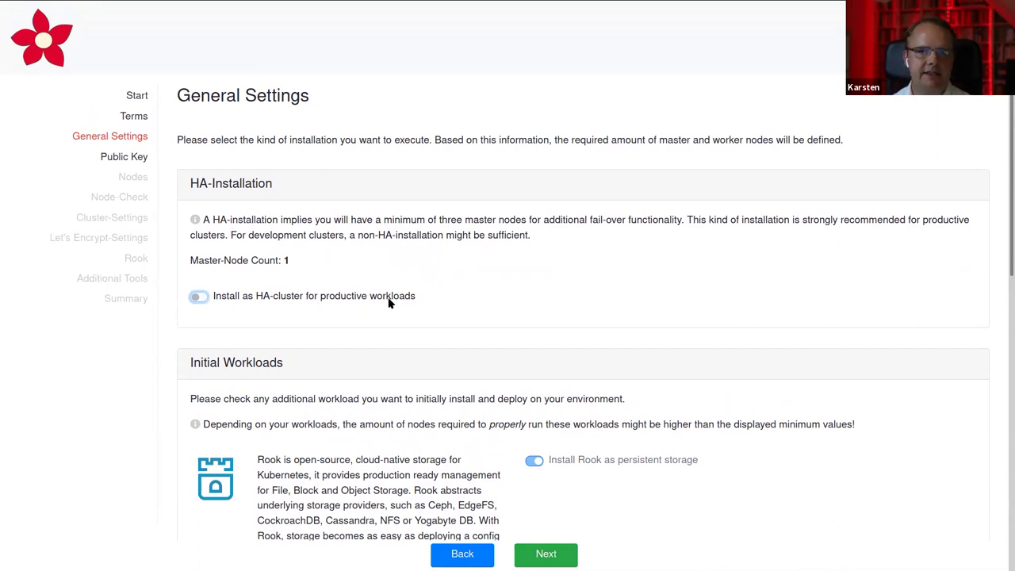
{"action": "left_click", "coordinate": [199, 297]}
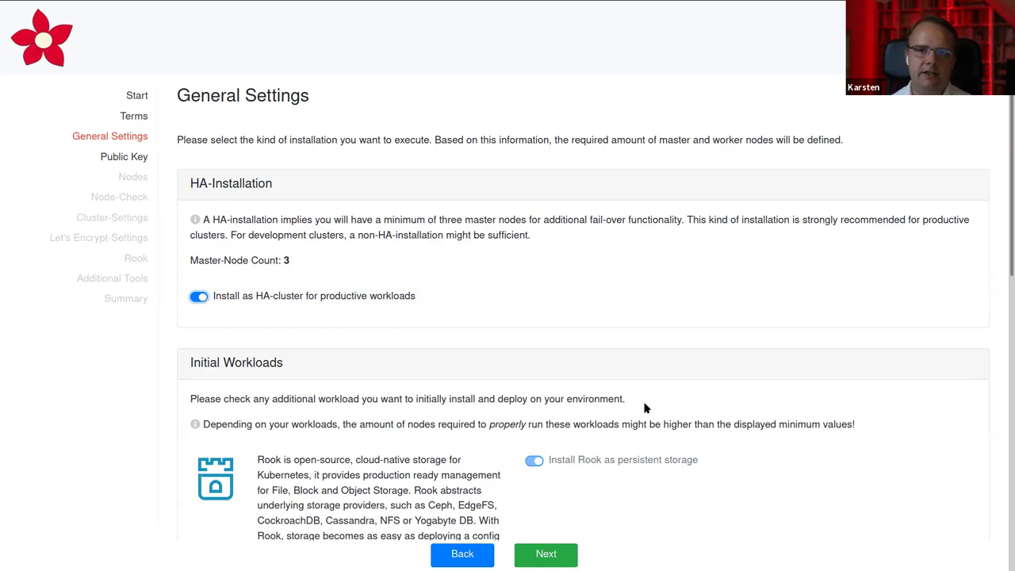
{"action": "scroll", "coordinate": [644, 409], "scroll_direction": "down", "scroll_amount": 2}
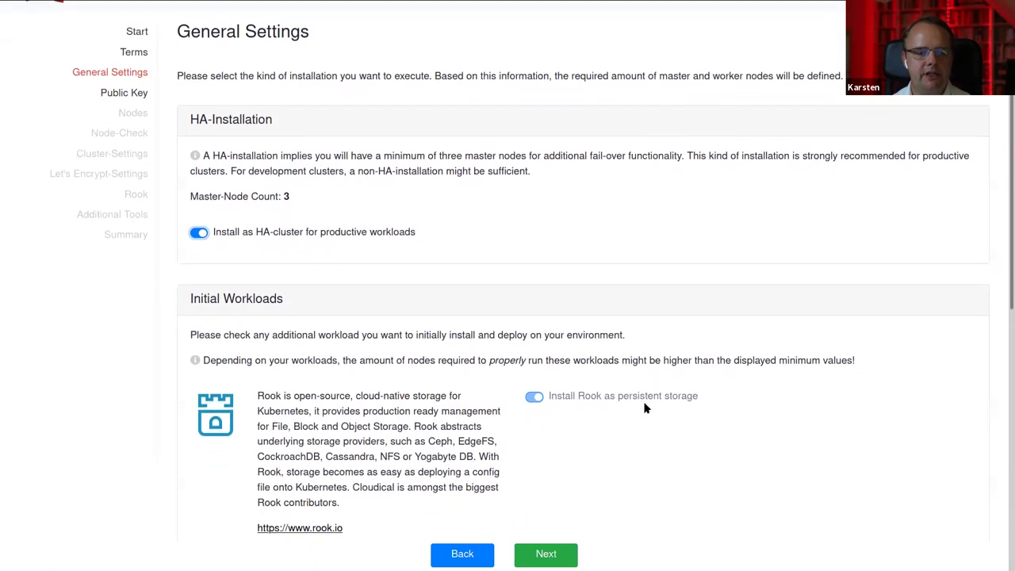
{"action": "left_click", "coordinate": [528, 389]}
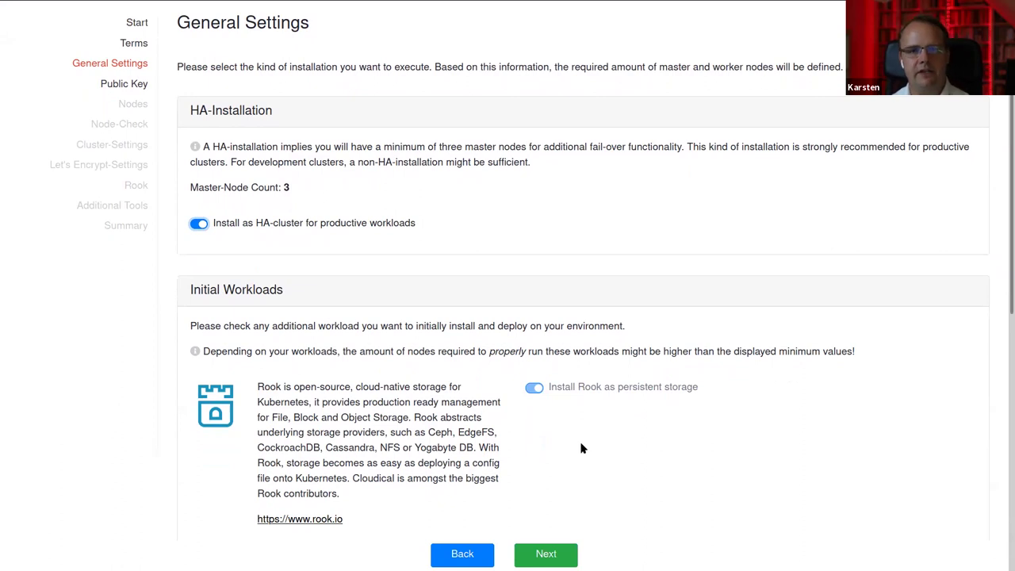
{"action": "scroll", "coordinate": [581, 449], "scroll_direction": "down", "scroll_amount": 5}
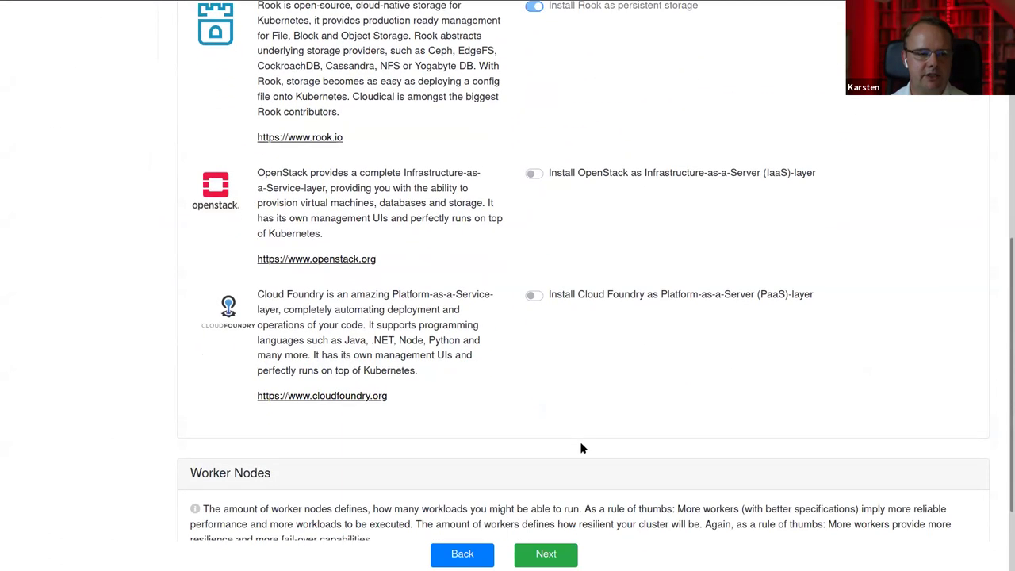
Switch on OpenStack IaaS and Cloud Foundry PaaS, leaving the worker-node count at 3
{"action": "scroll", "coordinate": [581, 448], "scroll_direction": "down", "scroll_amount": 1}
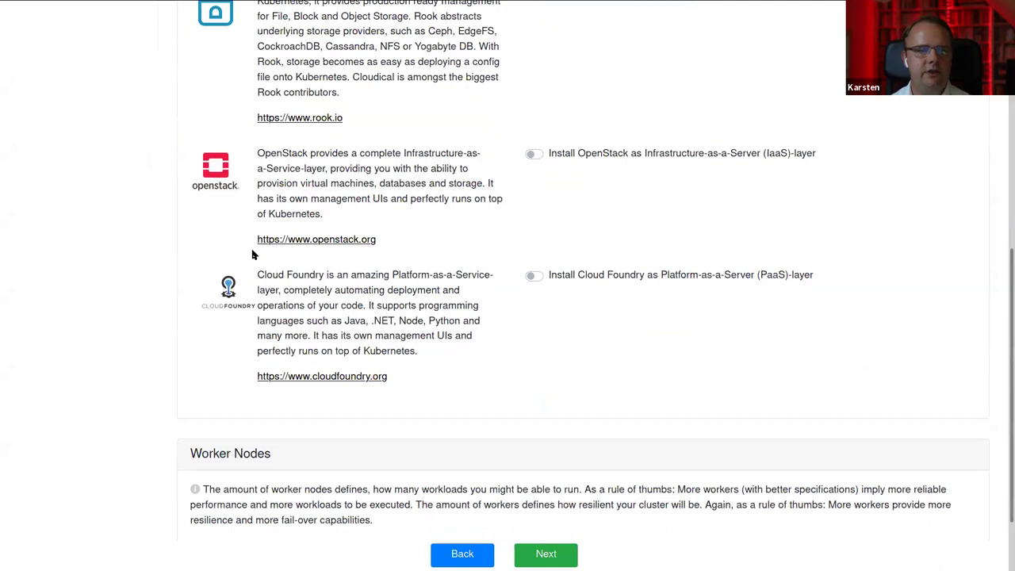
{"action": "left_click", "coordinate": [534, 155]}
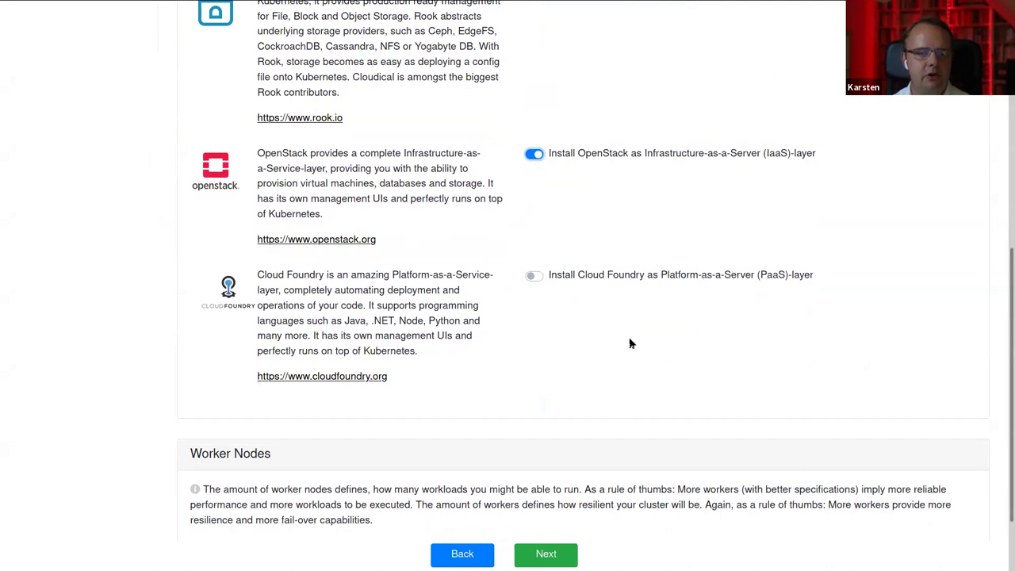
{"action": "left_click", "coordinate": [535, 277]}
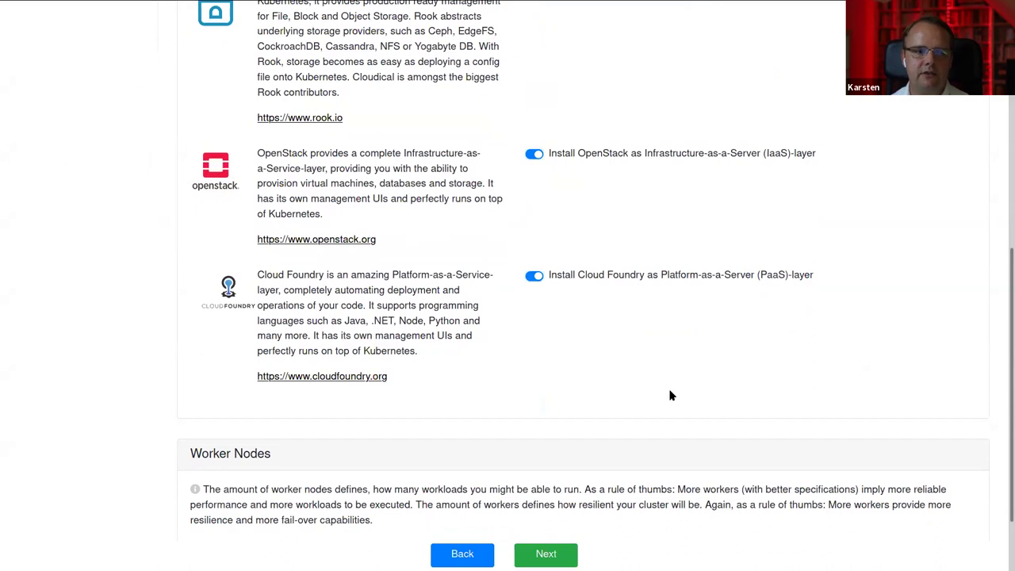
{"action": "scroll", "coordinate": [670, 395], "scroll_direction": "down", "scroll_amount": 2}
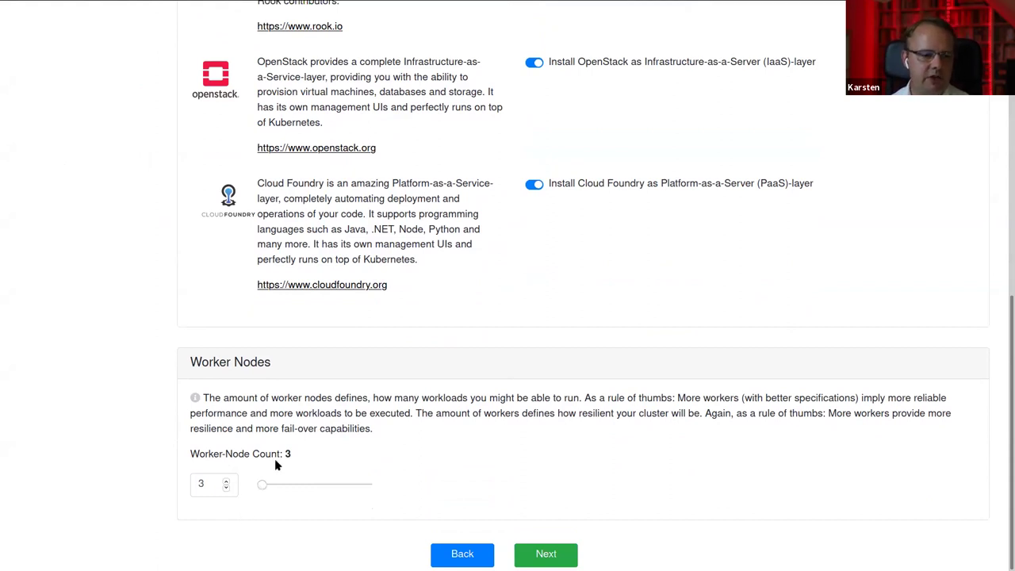
{"action": "left_click_drag", "start_coordinate": [264, 486], "coordinate": [229, 480]}
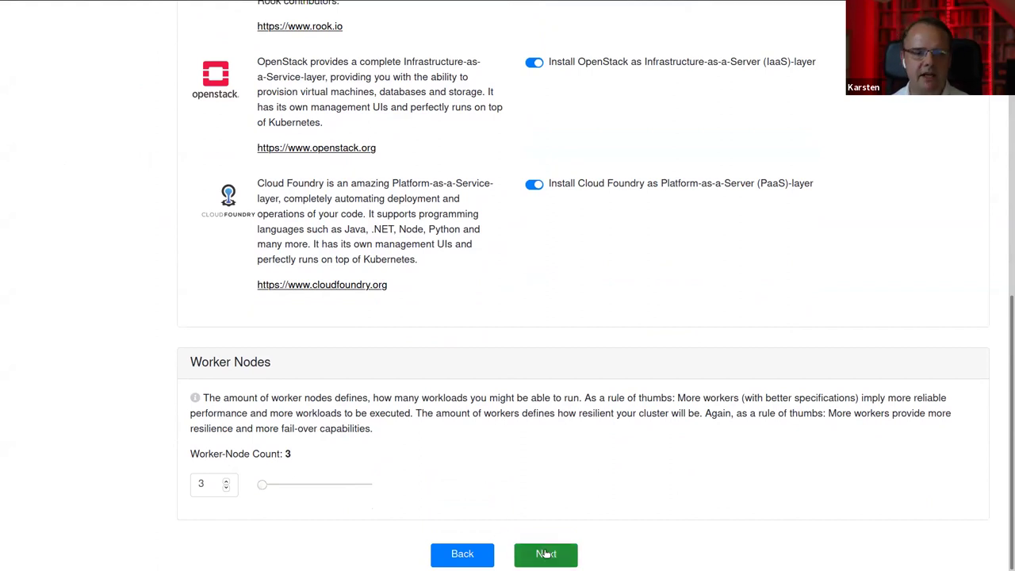
Move to the SSH-key page and select the public SSH key text
{"action": "left_click", "coordinate": [545, 553]}
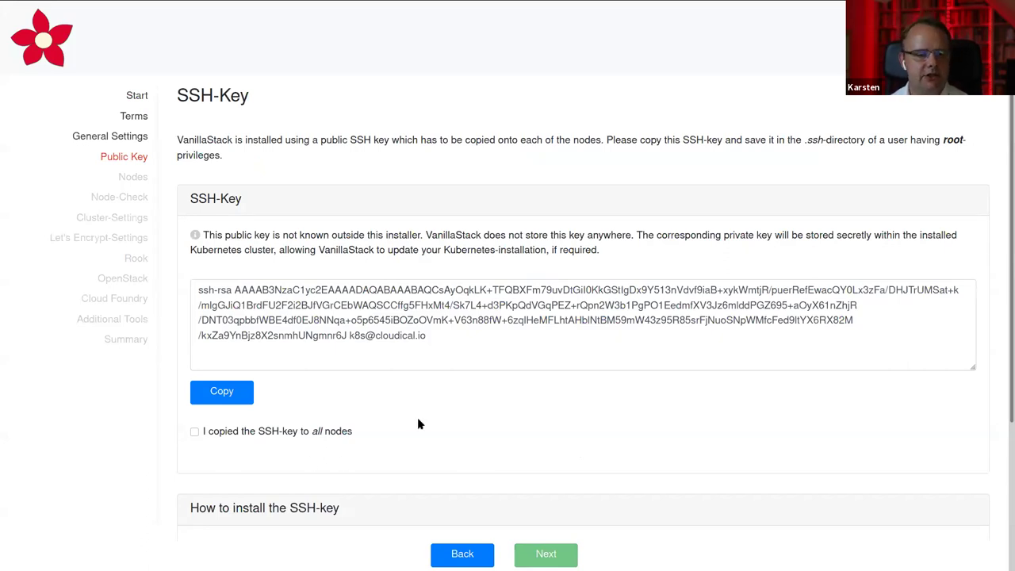
{"action": "left_click_drag", "start_coordinate": [432, 341], "coordinate": [196, 293]}
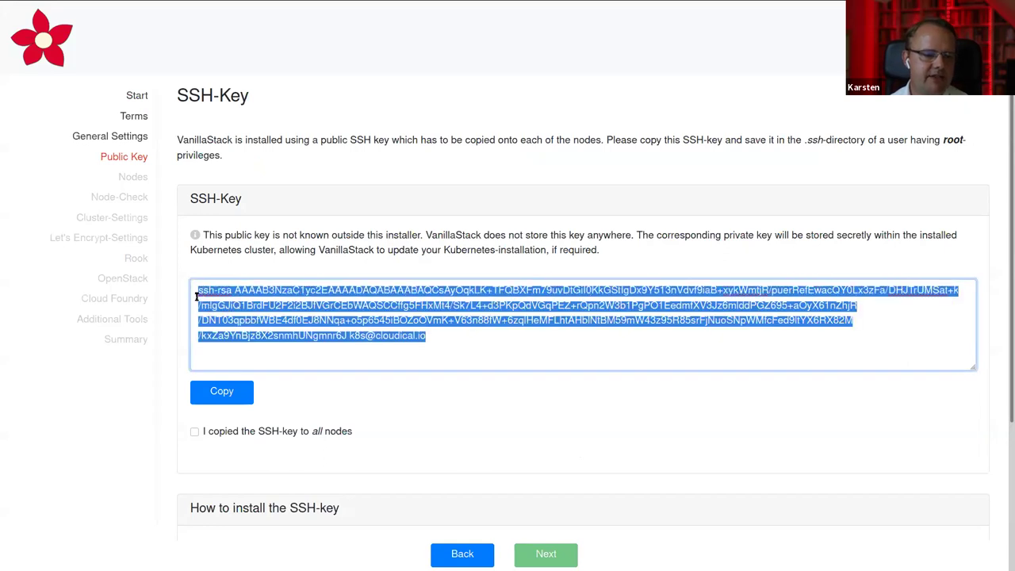
{"action": "left_click", "coordinate": [416, 428]}
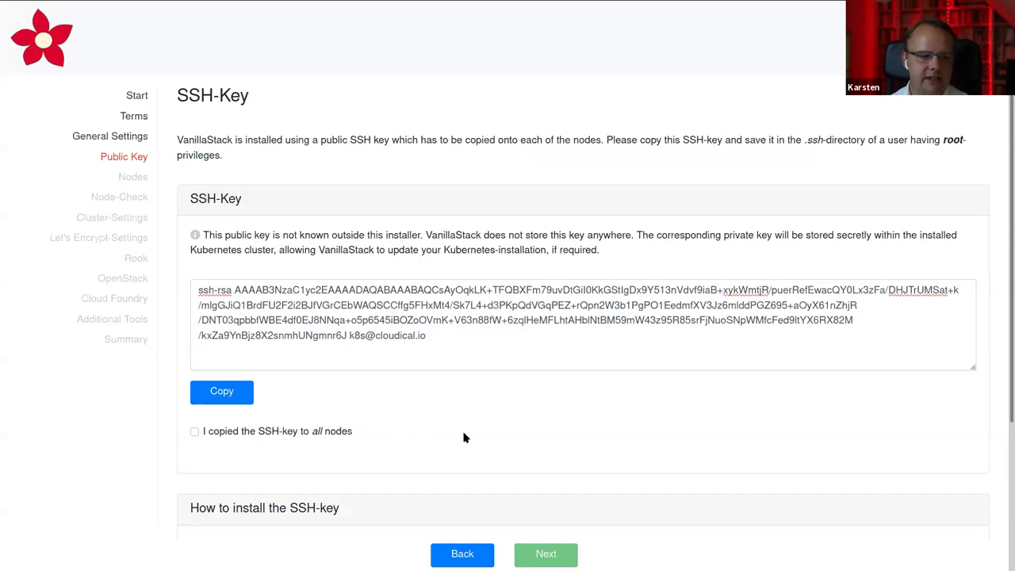
Tick 'I copied the SSH-key to all nodes' and continue to the Nodes page
{"action": "scroll", "coordinate": [428, 438], "scroll_direction": "down", "scroll_amount": 3}
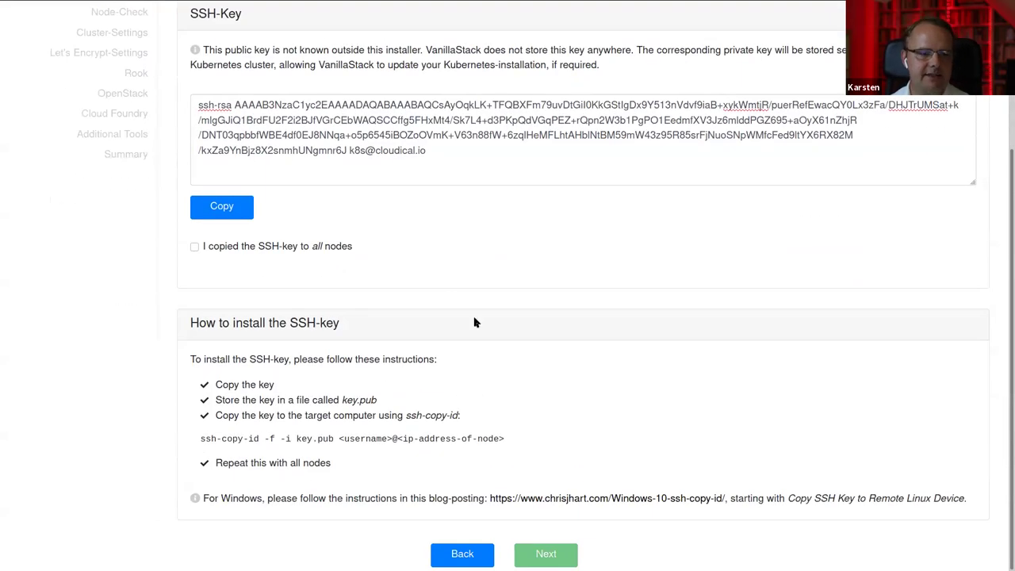
{"action": "scroll", "coordinate": [474, 322], "scroll_direction": "up", "scroll_amount": 3}
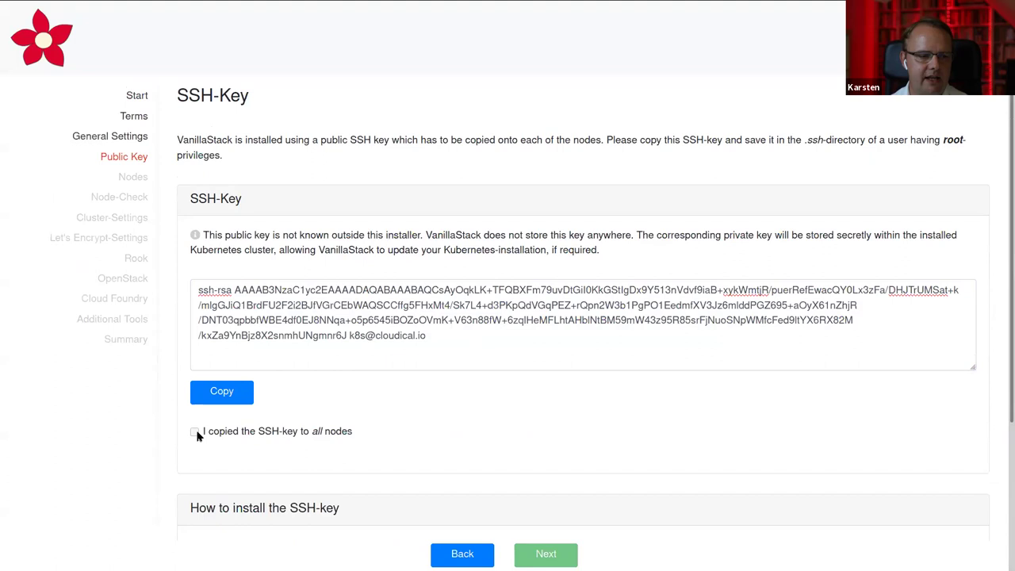
{"action": "left_click", "coordinate": [195, 432]}
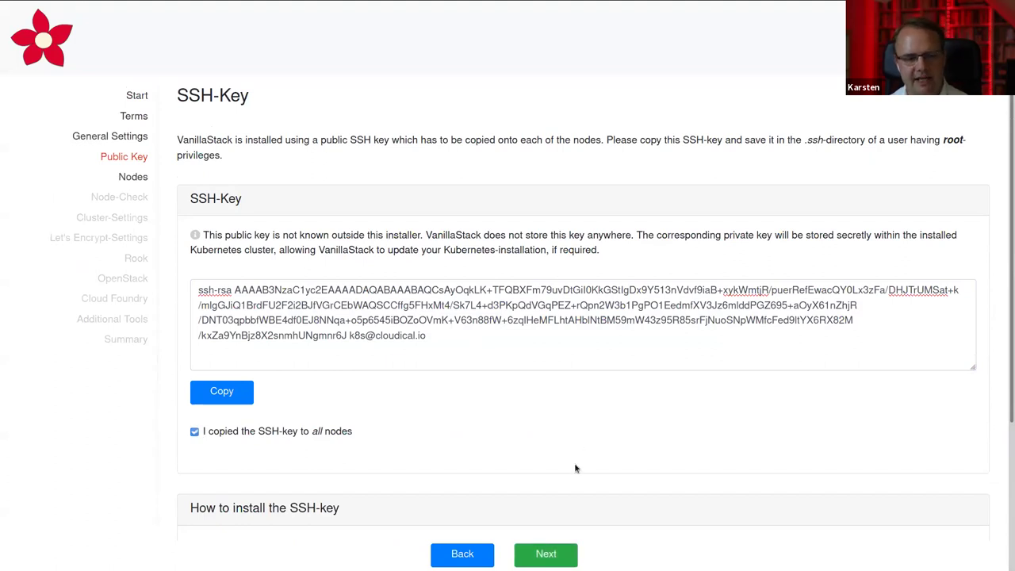
{"action": "left_click", "coordinate": [546, 554]}
Enter Master 1 address 1.1.1.1 with username fedora
{"action": "left_click", "coordinate": [286, 336]}
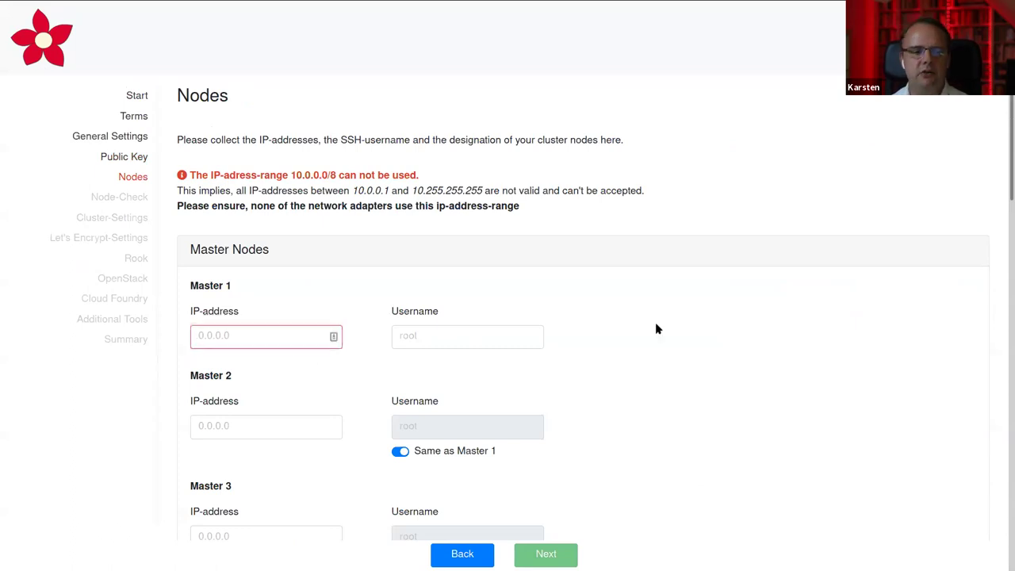
{"action": "scroll", "coordinate": [656, 329], "scroll_direction": "down", "scroll_amount": 6}
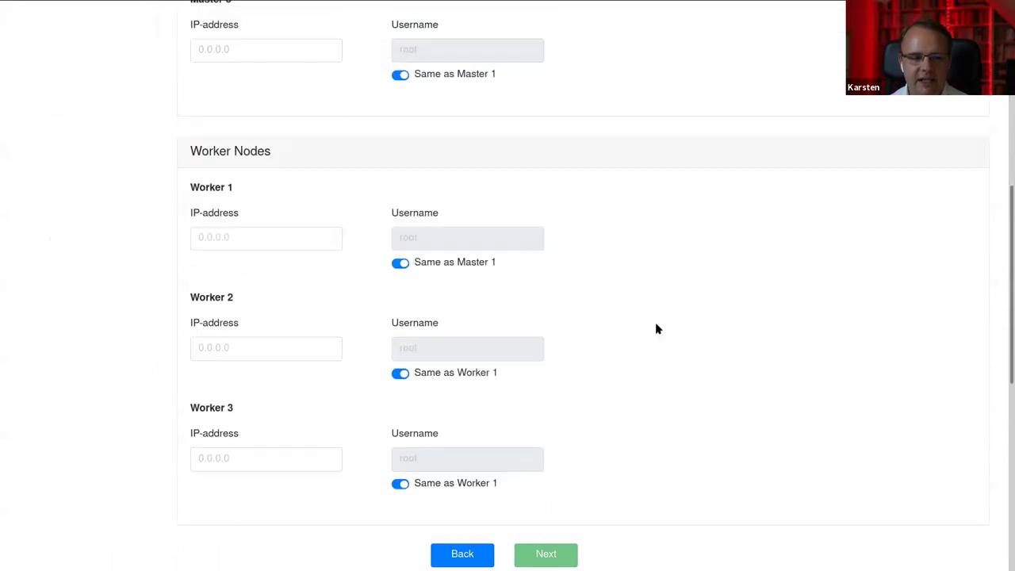
{"action": "scroll", "coordinate": [655, 328], "scroll_direction": "up", "scroll_amount": 4}
{"action": "scroll", "coordinate": [657, 328], "scroll_direction": "up", "scroll_amount": 3}
{"action": "left_click", "coordinate": [251, 339]}
{"action": "type", "text": "1.1.1.1"}
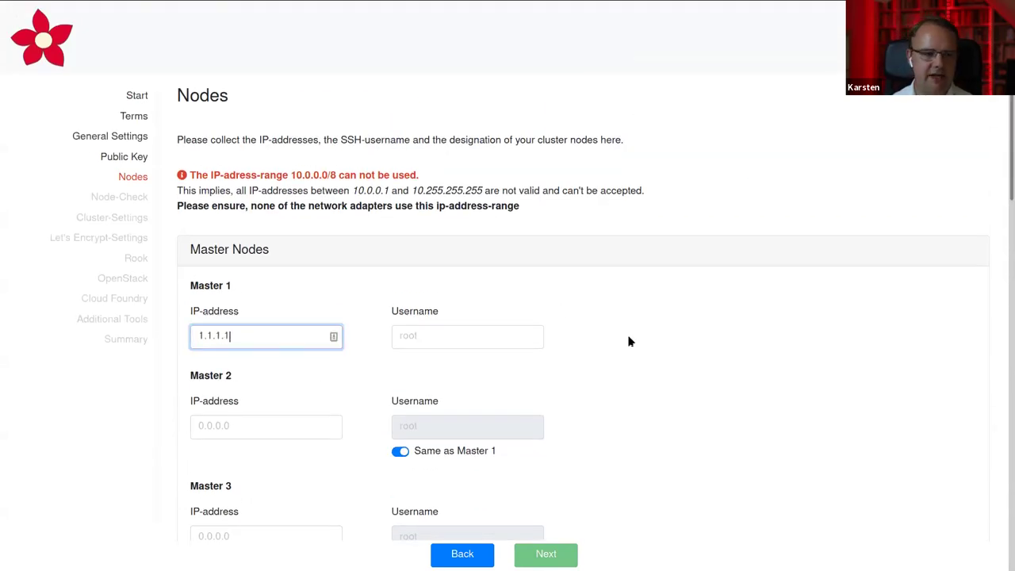
{"action": "key", "text": "shift+Left"}
{"action": "key", "text": "shift+Left"}
{"action": "key", "text": "shift+Left"}
{"action": "key", "text": "shift+Left"}
{"action": "key", "text": "shift+Left"}
{"action": "key", "text": "shift+Left"}
{"action": "key", "text": "shift+Left"}
{"action": "key", "text": "ctrl+c"}
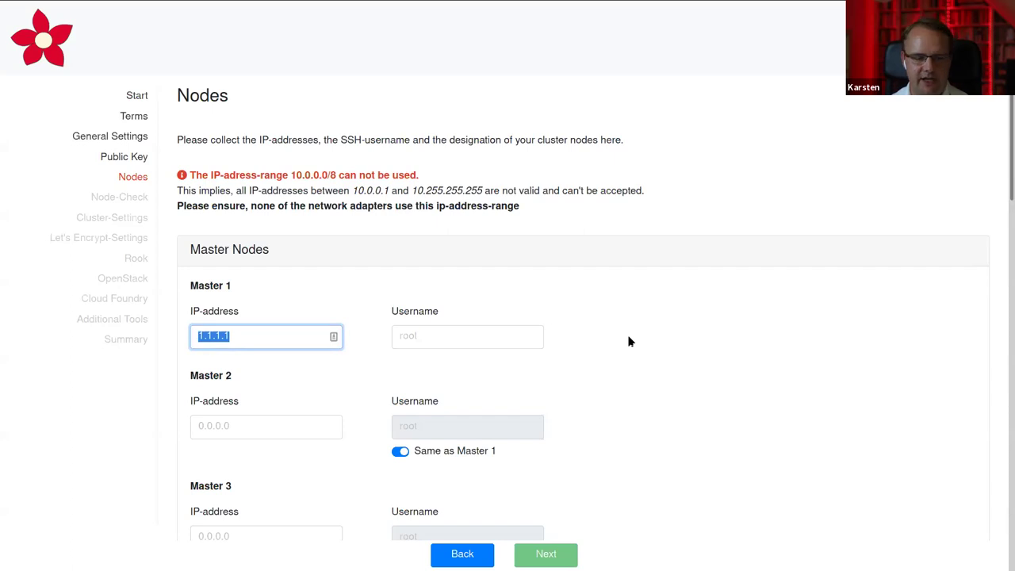
{"action": "left_click", "coordinate": [462, 336]}
{"action": "type", "text": "fedora"}
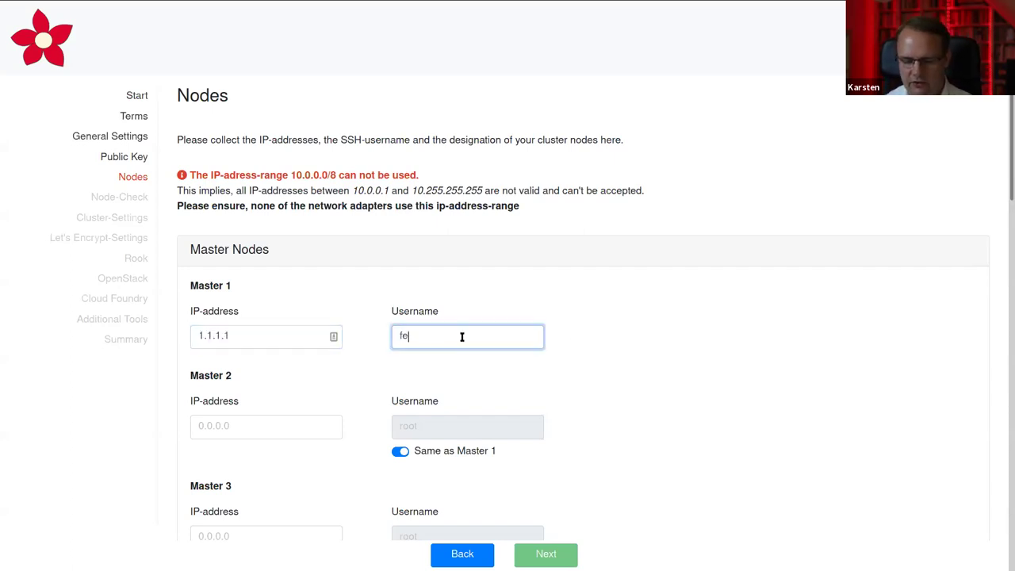
Set Master 2 and Master 3 addresses to 1.1.1.2 and 1.1.1.3
{"action": "left_click", "coordinate": [271, 429]}
{"action": "key", "text": "ctrl+v"}
{"action": "key", "text": "BackSpace"}
{"action": "type", "text": "2"}
{"action": "left_click", "coordinate": [256, 537]}
{"action": "key", "text": "ctrl+v"}
{"action": "key", "text": "BackSpace"}
{"action": "type", "text": "3"}
{"action": "left_click", "coordinate": [653, 475]}
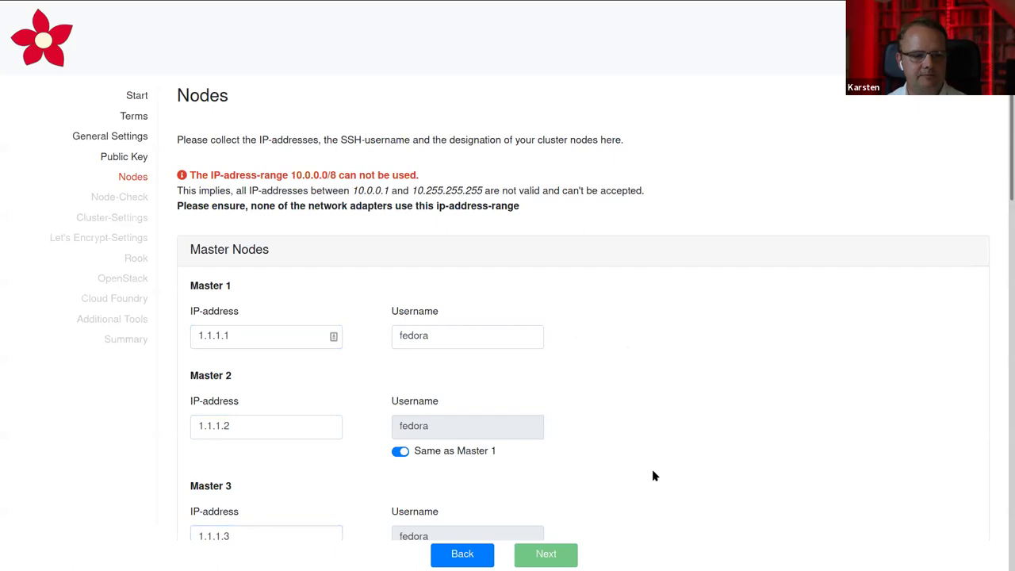
Set Worker 1–3 addresses to 1.1.1.4, 1.1.1.5 and 1.1.1.6
{"action": "scroll", "coordinate": [652, 475], "scroll_direction": "down", "scroll_amount": 6}
{"action": "scroll", "coordinate": [652, 476], "scroll_direction": "down", "scroll_amount": 1}
{"action": "left_click", "coordinate": [298, 217]}
{"action": "key", "text": "ctrl+v"}
{"action": "key", "text": "BackSpace"}
{"action": "type", "text": "4"}
{"action": "left_click", "coordinate": [268, 322]}
{"action": "key", "text": "ctrl+v"}
{"action": "key", "text": "BackSpace"}
{"action": "type", "text": "5"}
{"action": "left_click", "coordinate": [290, 434]}
{"action": "key", "text": "ctrl+v"}
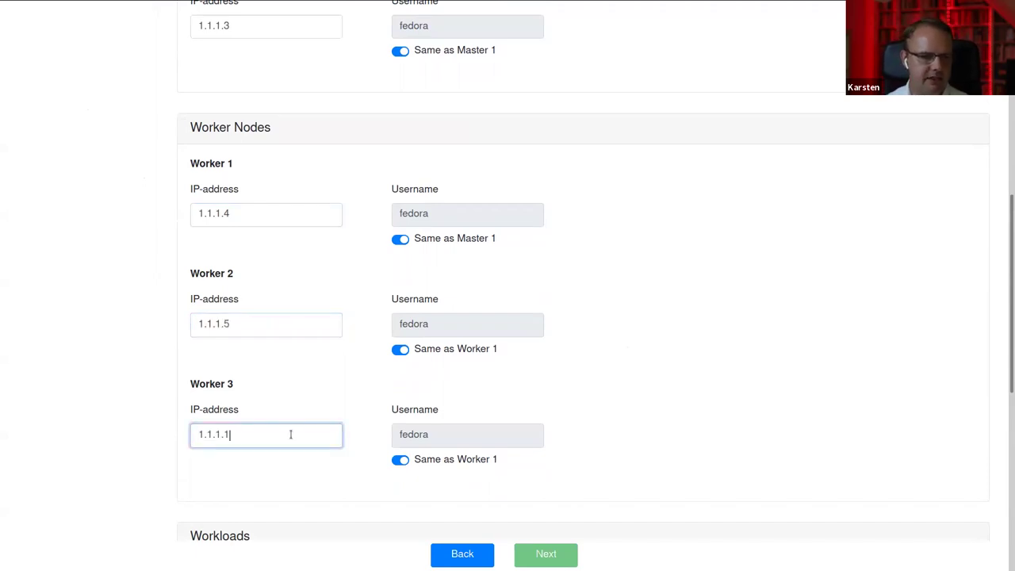
{"action": "key", "text": "BackSpace"}
{"action": "type", "text": "6"}
{"action": "left_click", "coordinate": [575, 444]}
{"action": "scroll", "coordinate": [577, 445], "scroll_direction": "down", "scroll_amount": 1}
Use the assign-to-all-workers buttons for Rook, OpenStack and Cloud Foundry, then go to Node-Check
{"action": "scroll", "coordinate": [576, 444], "scroll_direction": "down", "scroll_amount": 4}
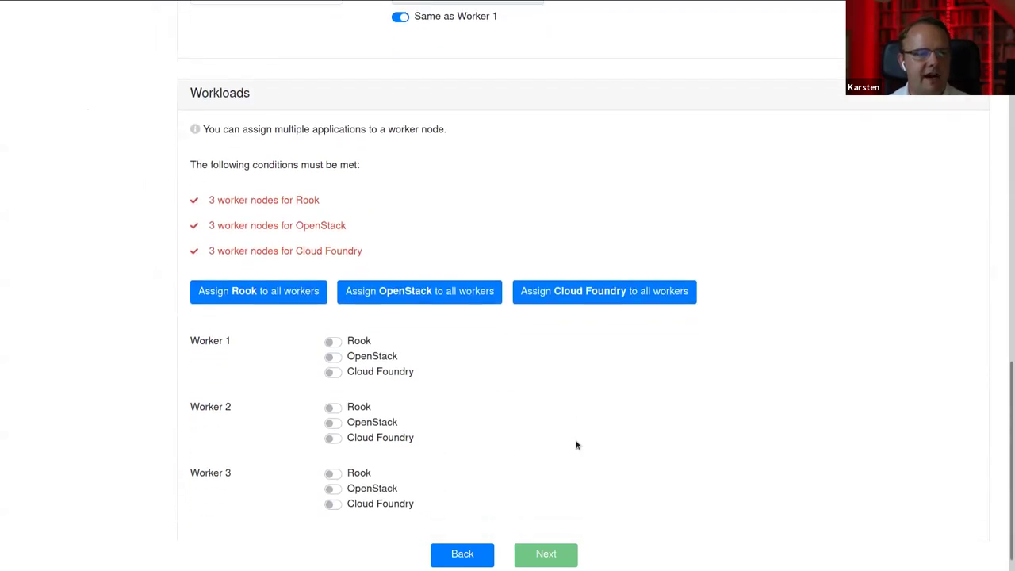
{"action": "scroll", "coordinate": [577, 445], "scroll_direction": "up", "scroll_amount": 5}
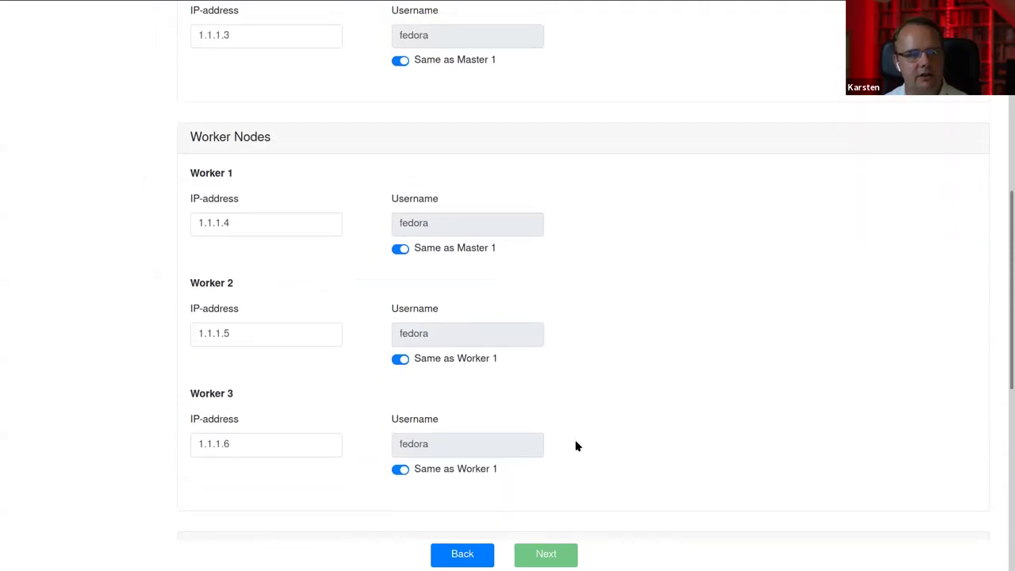
{"action": "scroll", "coordinate": [576, 445], "scroll_direction": "down", "scroll_amount": 3}
{"action": "scroll", "coordinate": [576, 446], "scroll_direction": "down", "scroll_amount": 3}
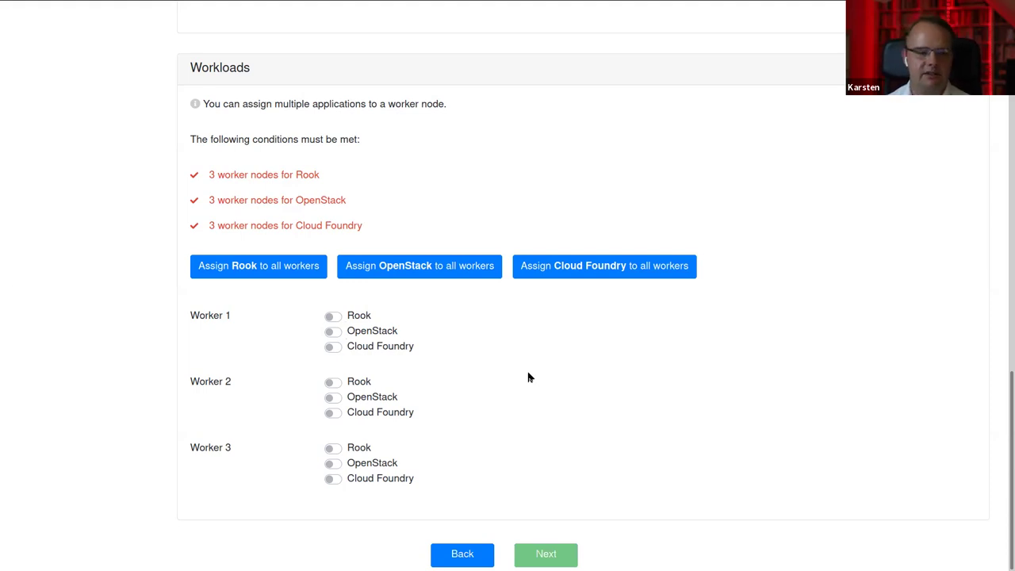
{"action": "left_click", "coordinate": [272, 267]}
{"action": "left_click", "coordinate": [432, 270]}
{"action": "left_click", "coordinate": [577, 275]}
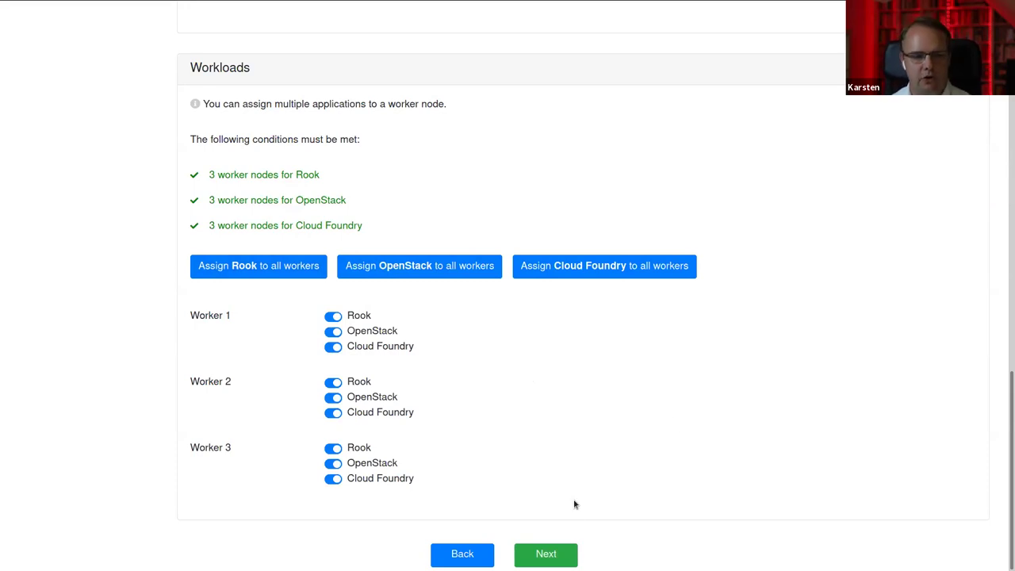
{"action": "left_click", "coordinate": [546, 553]}
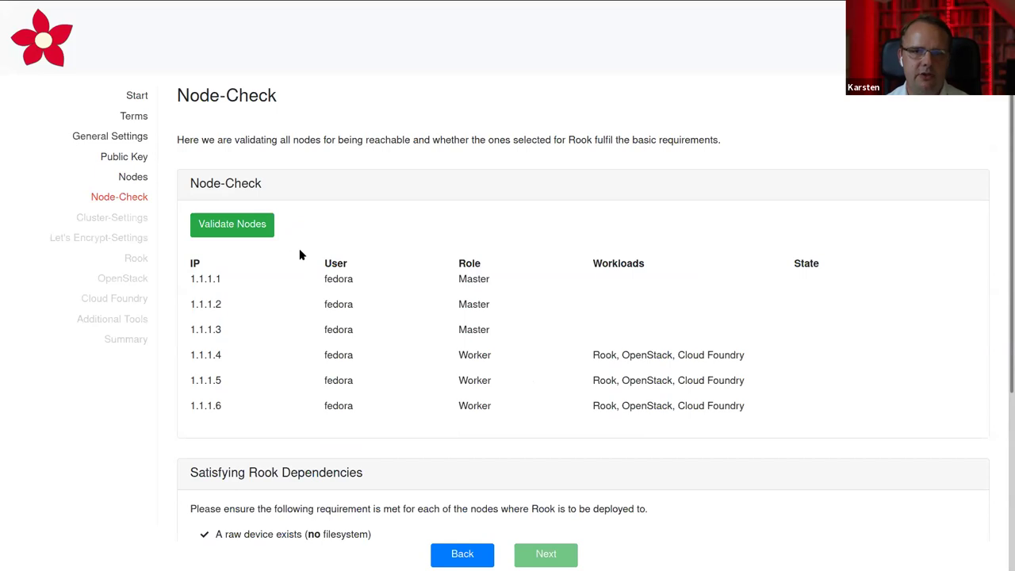
Validate all six nodes and inspect the Rook workload listed for node 1.1.1.4
{"action": "left_click", "coordinate": [212, 222]}
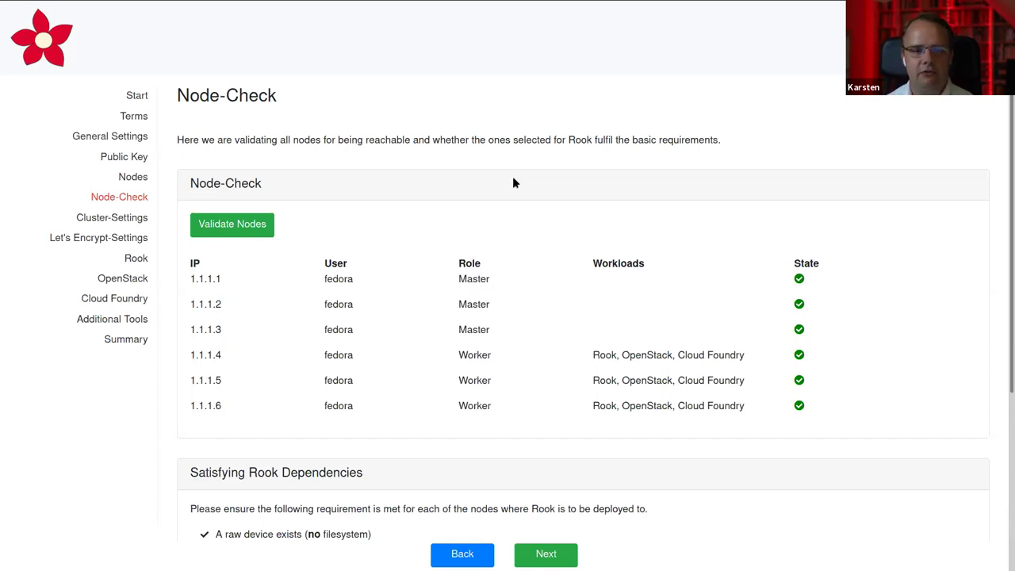
{"action": "double_click", "coordinate": [595, 354]}
{"action": "triple_click", "coordinate": [595, 355]}
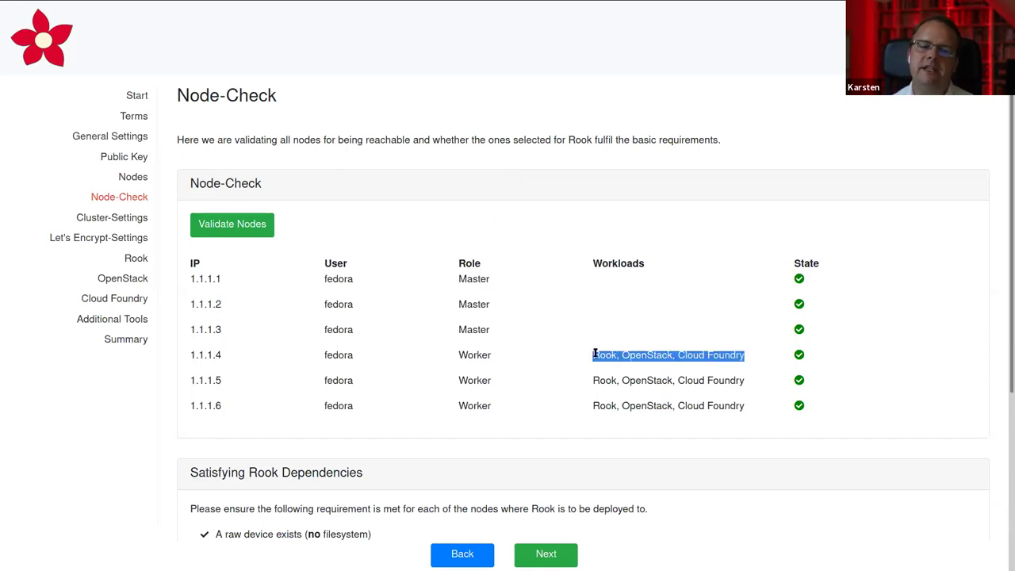
{"action": "left_click", "coordinate": [595, 354]}
Continue from the validated node table to the Cluster-Settings step
{"action": "scroll", "coordinate": [599, 344], "scroll_direction": "down", "scroll_amount": 3}
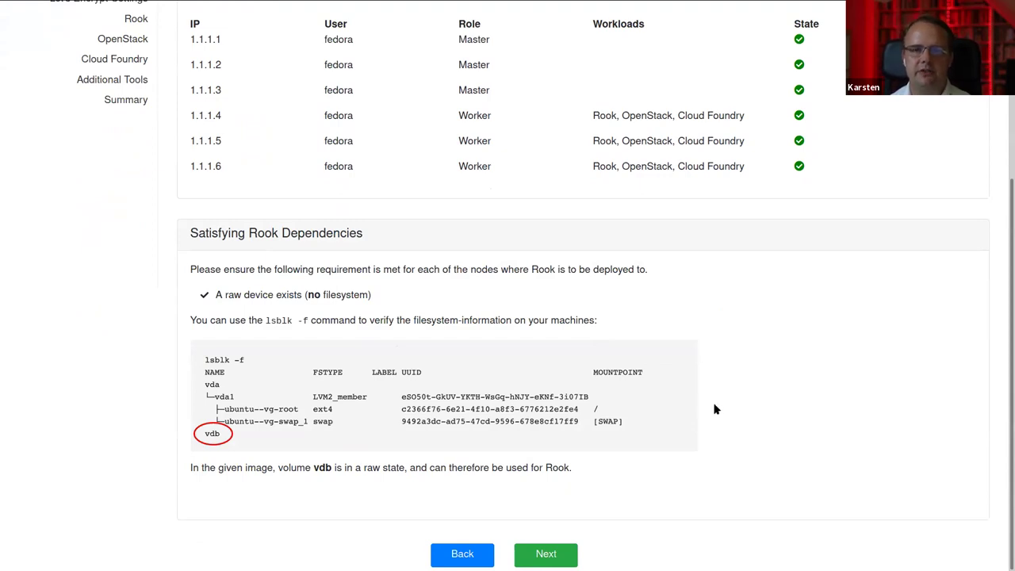
{"action": "left_click", "coordinate": [553, 554]}
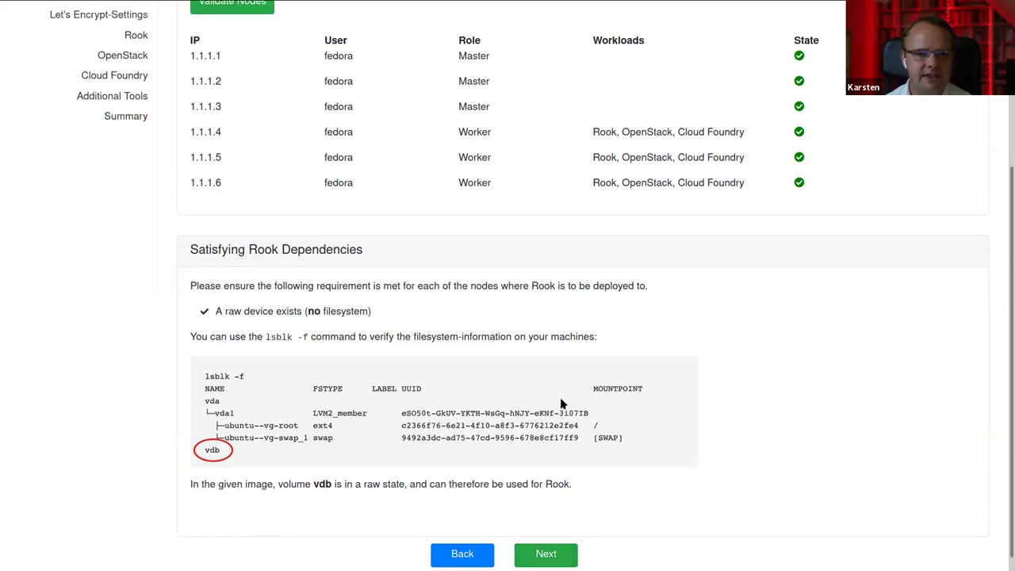
{"action": "left_click", "coordinate": [555, 555]}
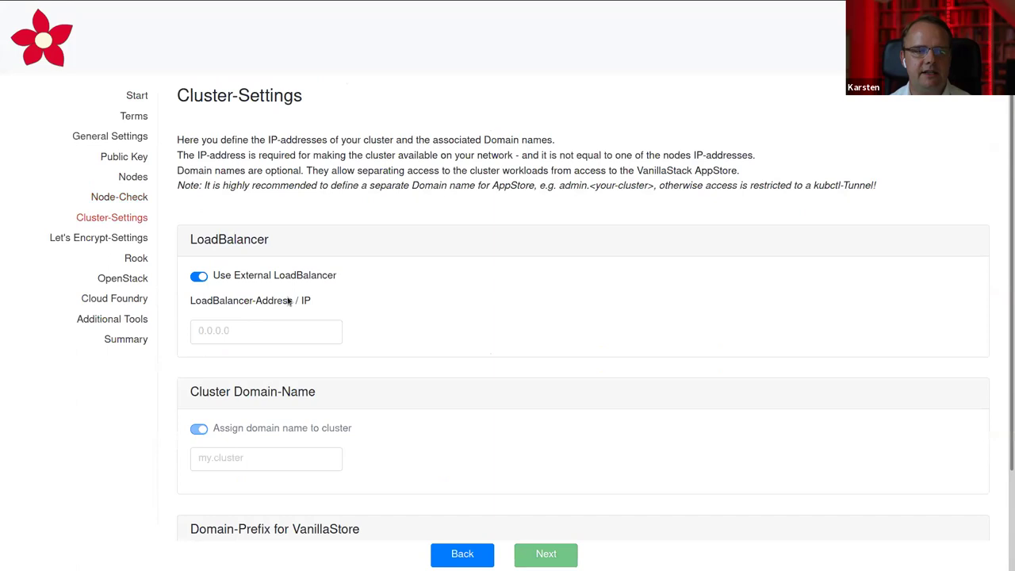
Turn off the external load balancer and set the cluster IP to 1.1.1.10
{"action": "left_click", "coordinate": [198, 277]}
{"action": "left_click", "coordinate": [281, 330]}
{"action": "type", "text": "1.1.1.10"}
{"action": "left_click", "coordinate": [451, 272]}
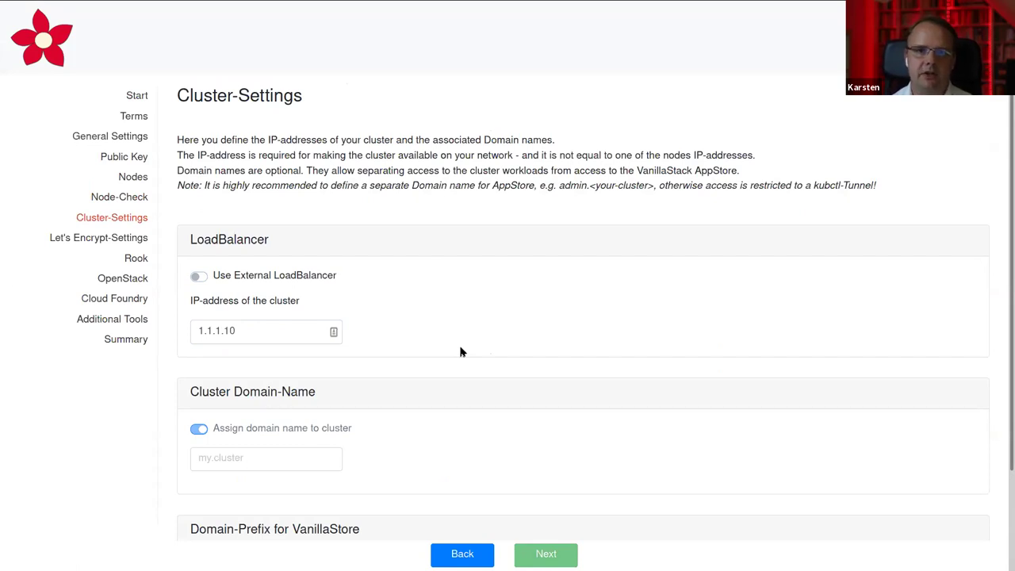
Set the cluster domain to demo.vanillastack.org and advance to the Let's Encrypt page
{"action": "scroll", "coordinate": [461, 351], "scroll_direction": "down", "scroll_amount": 1}
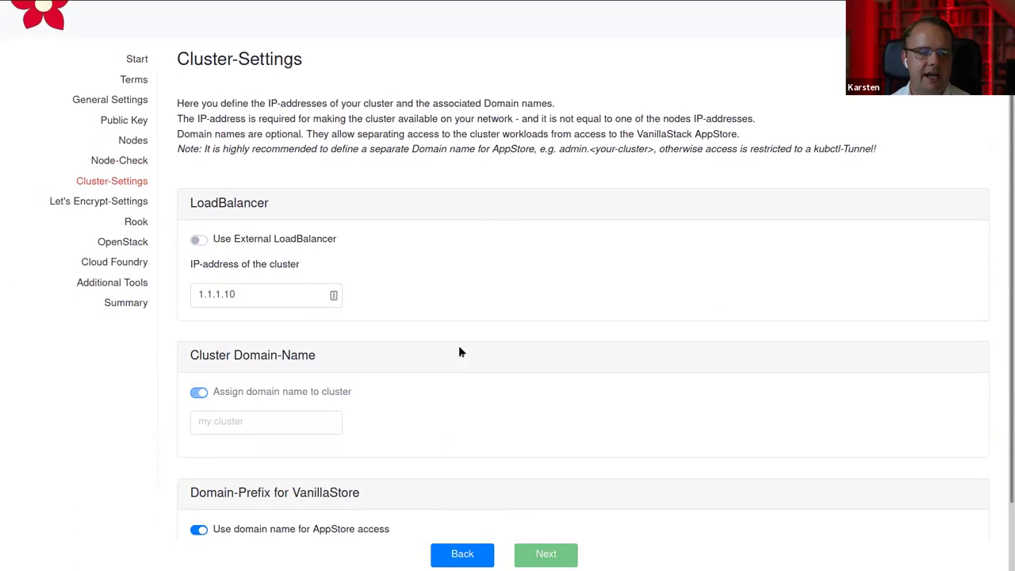
{"action": "key", "text": "Tab"}
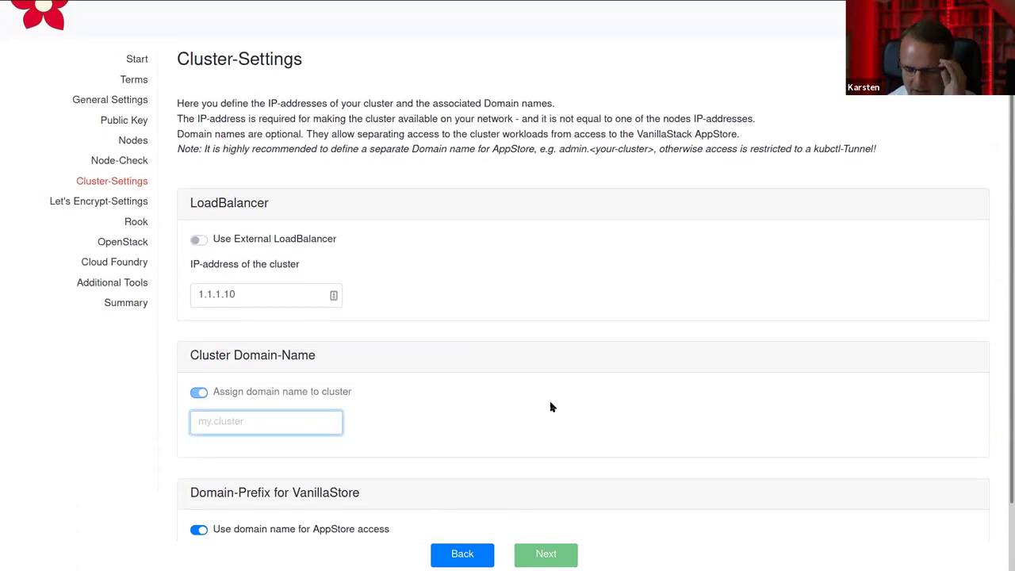
{"action": "type", "text": "demo."}
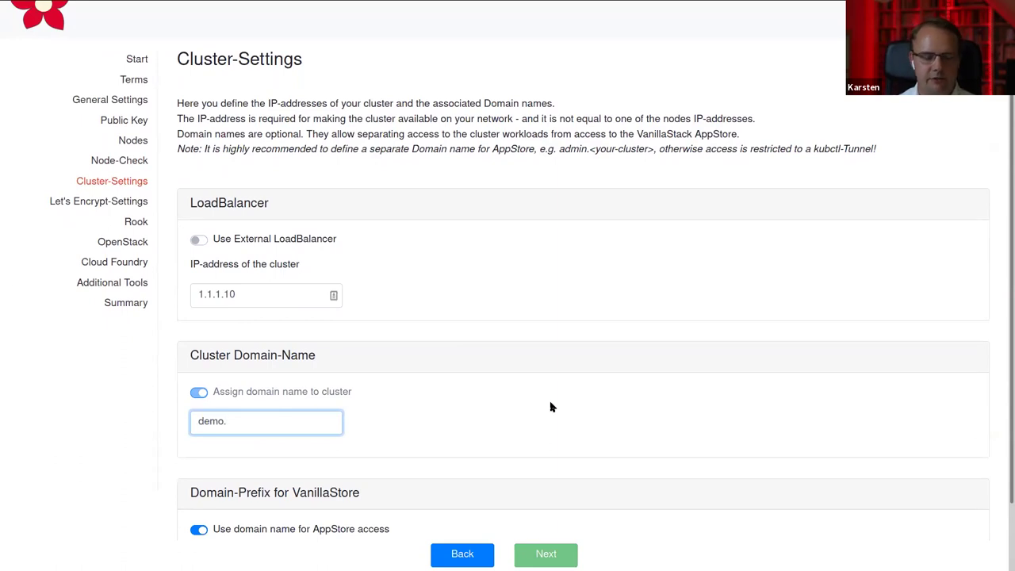
{"action": "type", "text": "van"}
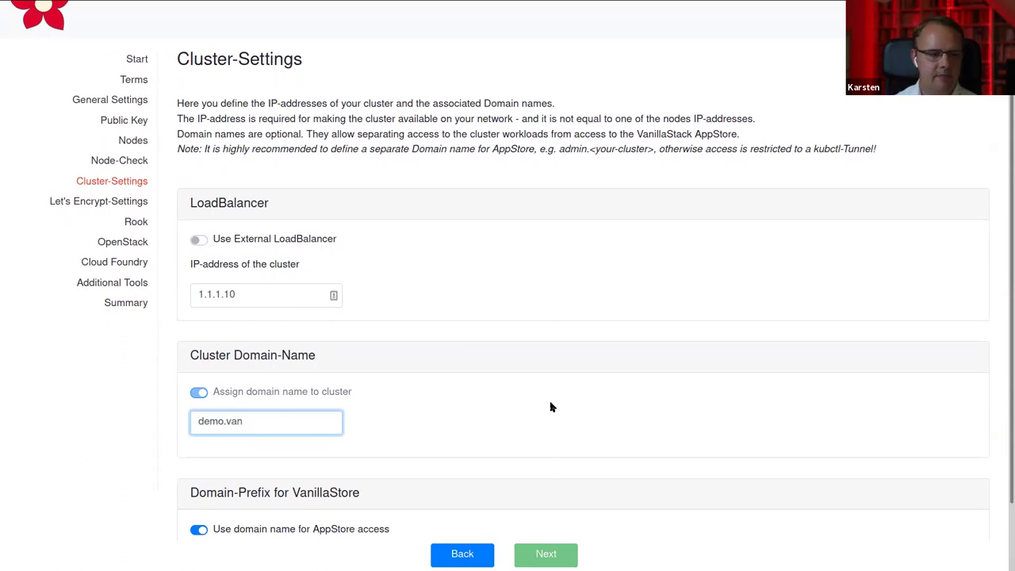
{"action": "type", "text": "illast"}
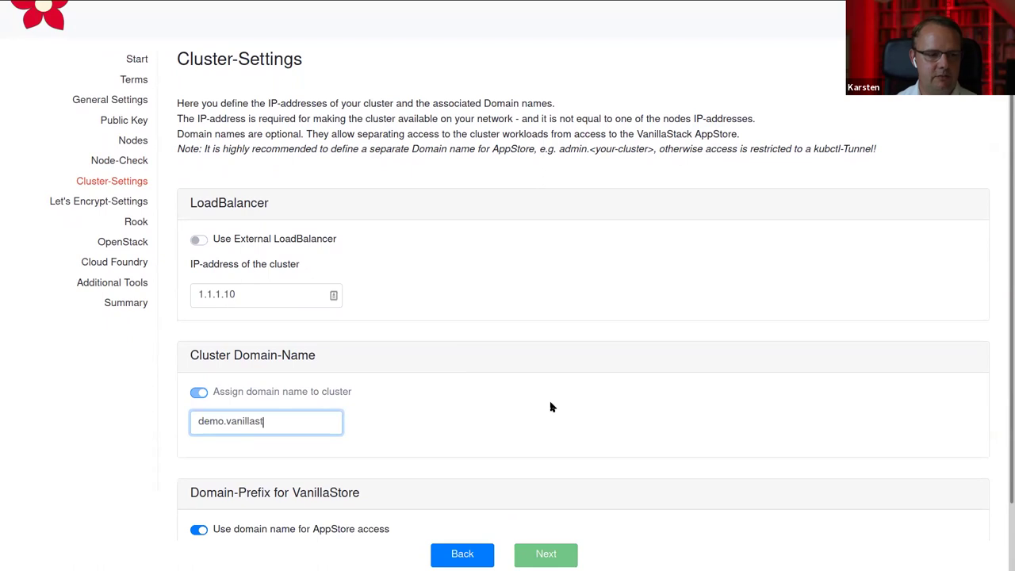
{"action": "type", "text": "ack.o"}
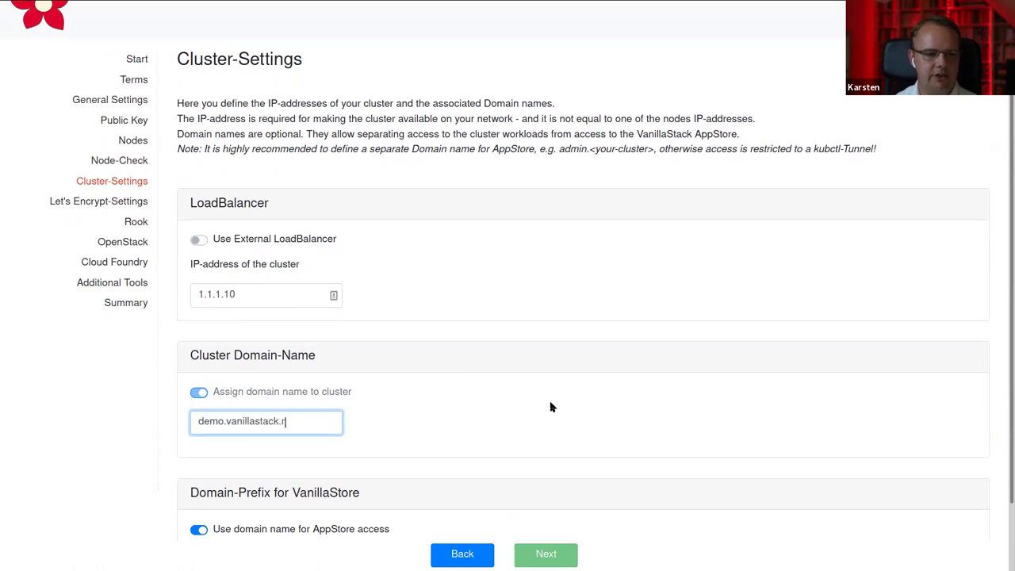
{"action": "type", "text": "rg"}
{"action": "left_click", "coordinate": [552, 407]}
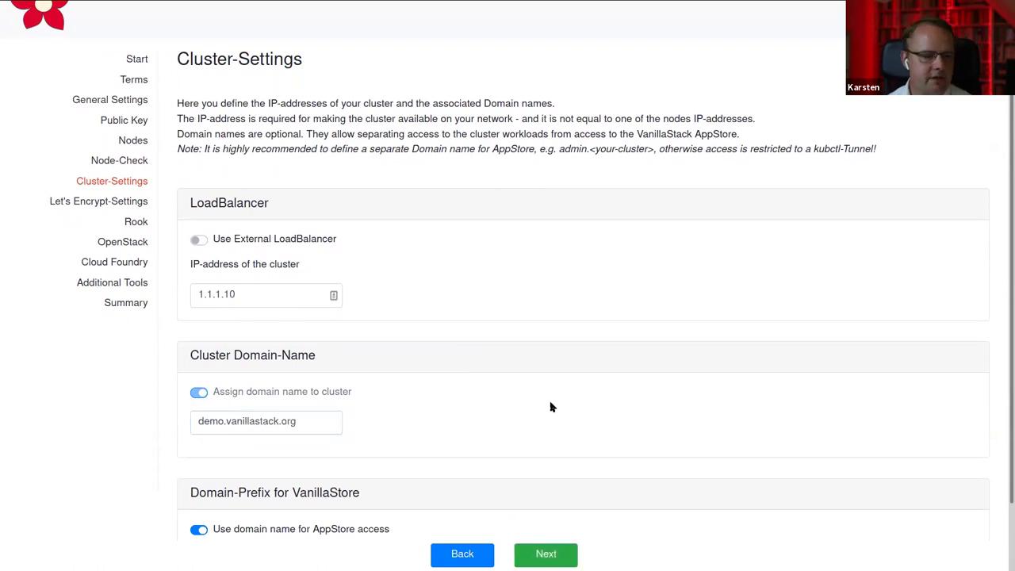
{"action": "scroll", "coordinate": [552, 406], "scroll_direction": "down", "scroll_amount": 1}
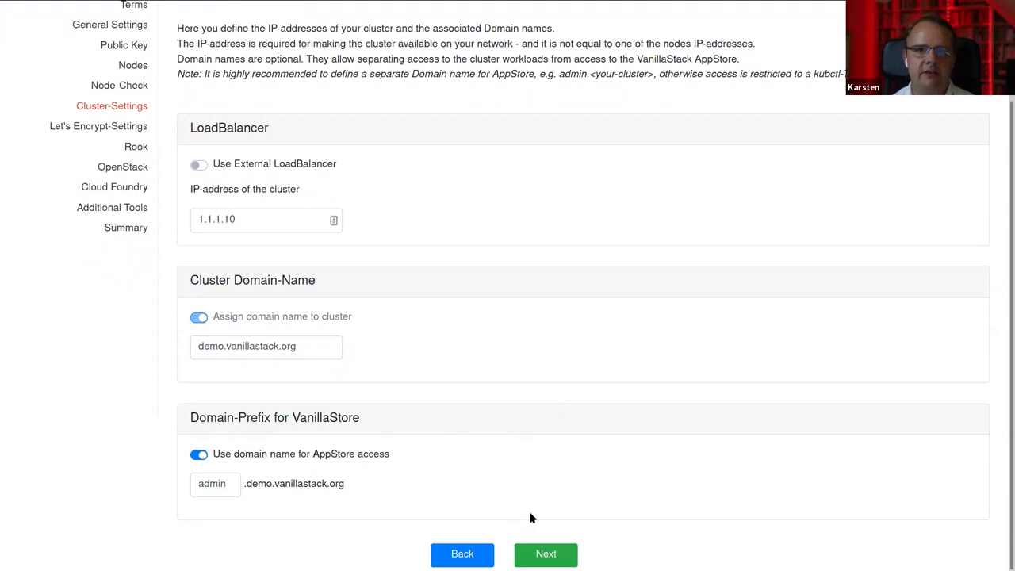
{"action": "left_click", "coordinate": [547, 554]}
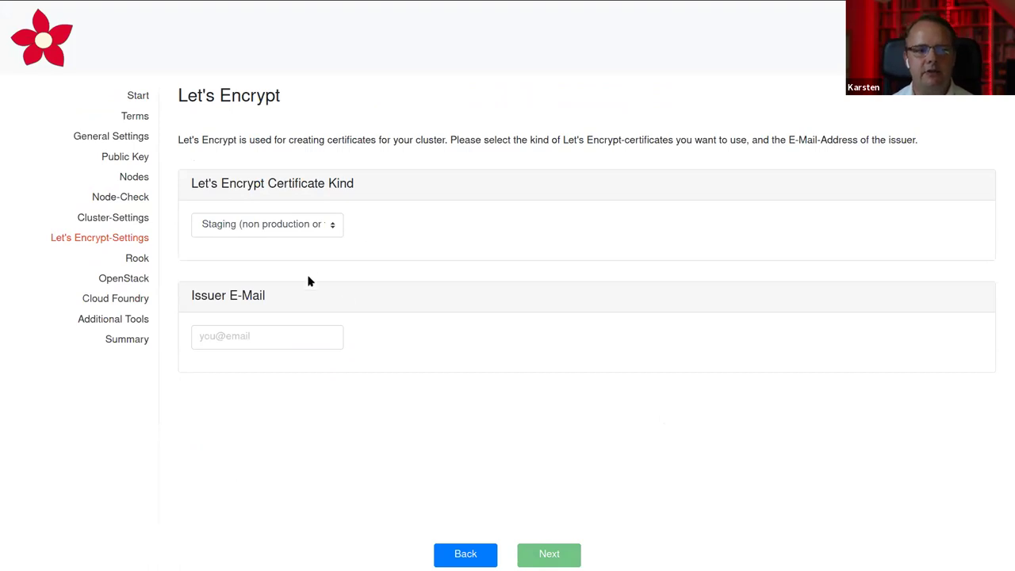
Leave the Let's Encrypt certificate kind on Staging
{"action": "left_click", "coordinate": [258, 231]}
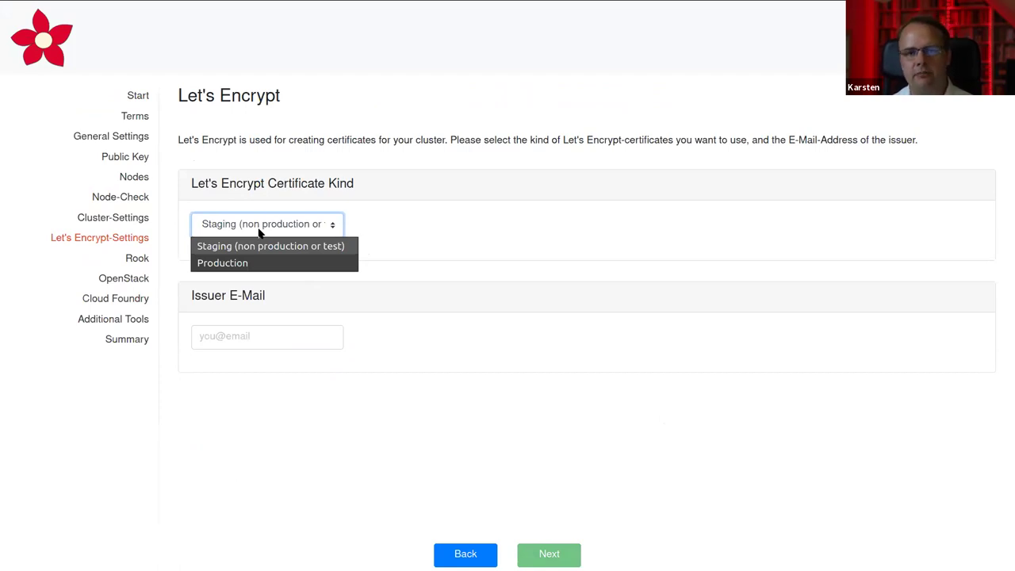
{"action": "left_click", "coordinate": [258, 232]}
{"action": "left_click", "coordinate": [455, 225]}
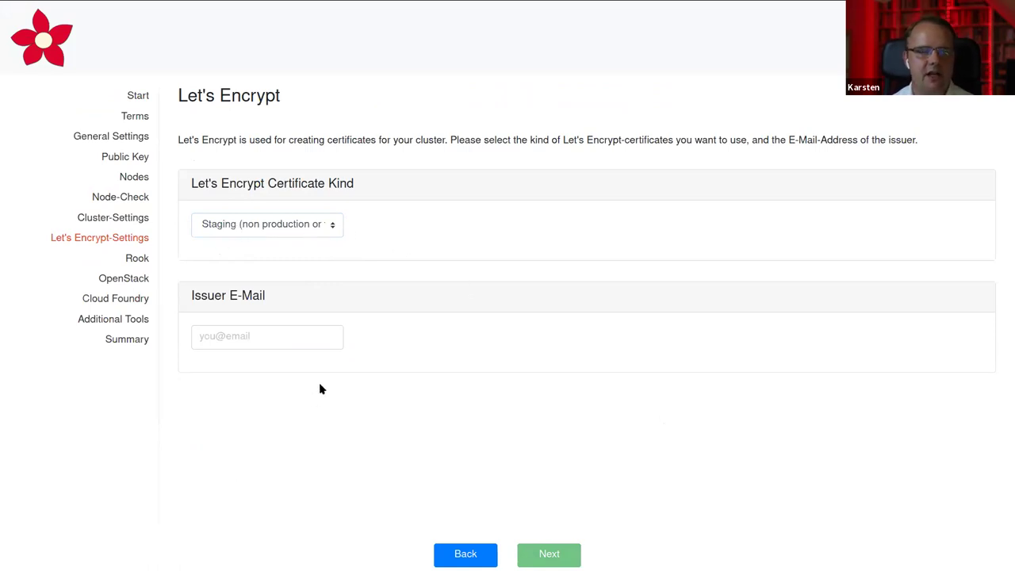
Enter the issuer's e-mail address and advance to the Rook settings
{"action": "left_click", "coordinate": [249, 339]}
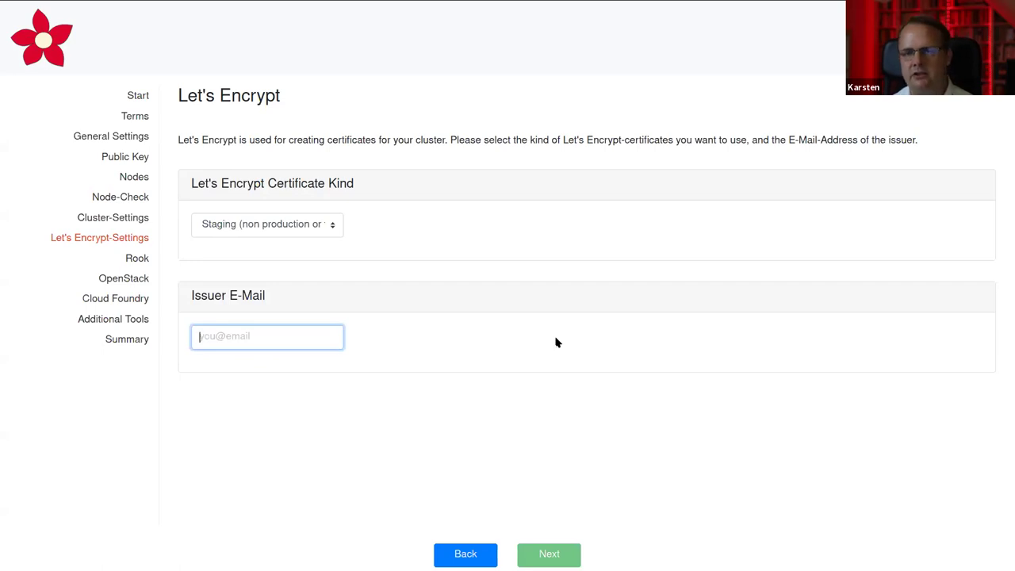
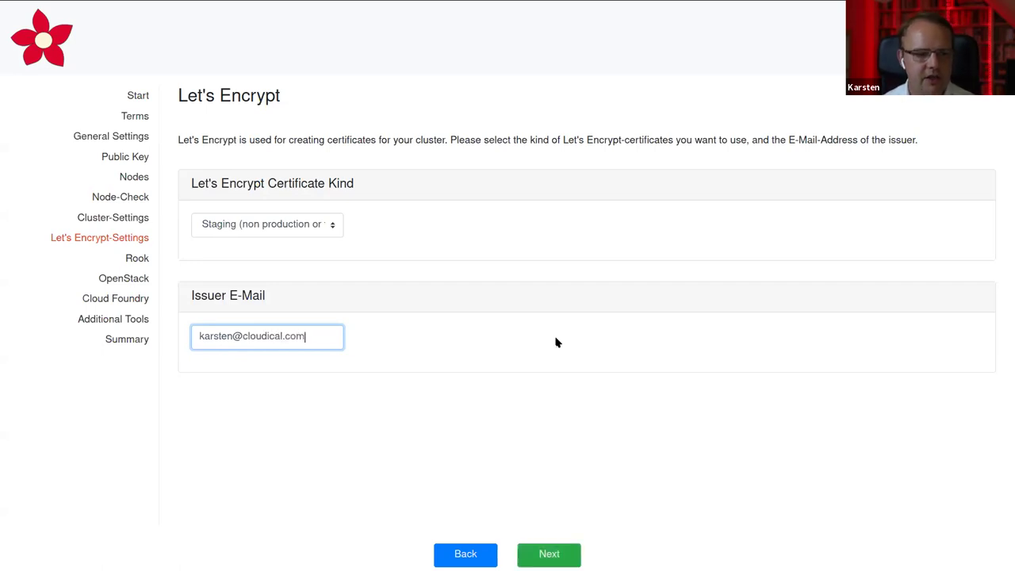
{"action": "left_click", "coordinate": [547, 553]}
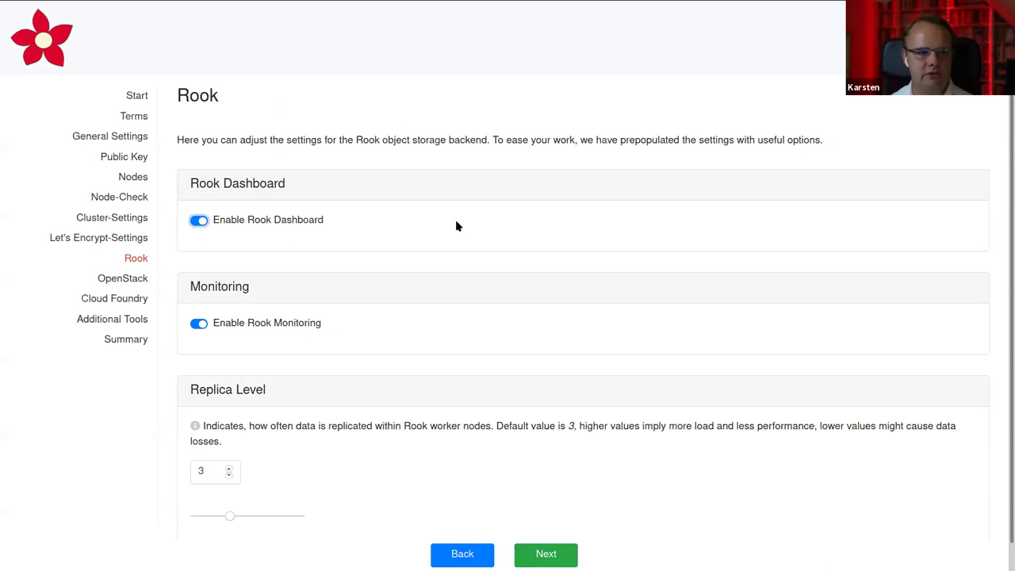
Leave Rook's replica level at 3 after trying 2, then go to the OpenStack step
{"action": "scroll", "coordinate": [455, 225], "scroll_direction": "down", "scroll_amount": 1}
{"action": "scroll", "coordinate": [455, 224], "scroll_direction": "up", "scroll_amount": 1}
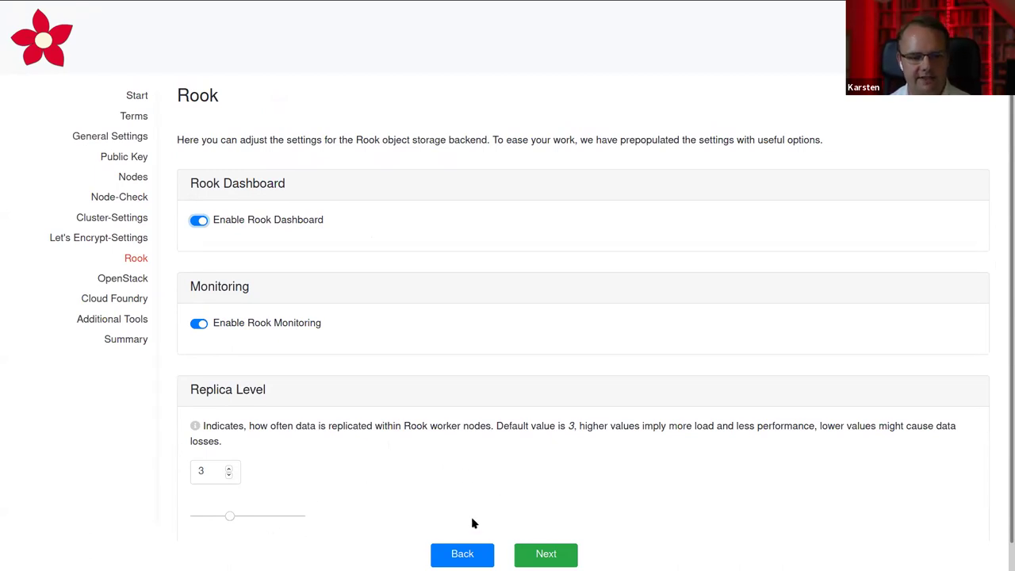
{"action": "left_click_drag", "start_coordinate": [229, 516], "coordinate": [299, 516]}
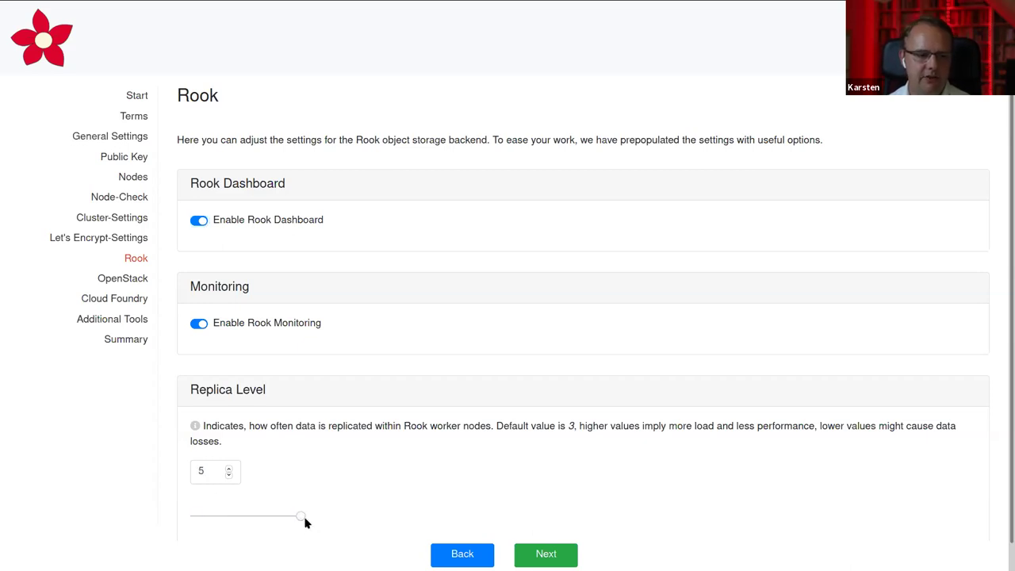
{"action": "left_click", "coordinate": [229, 516]}
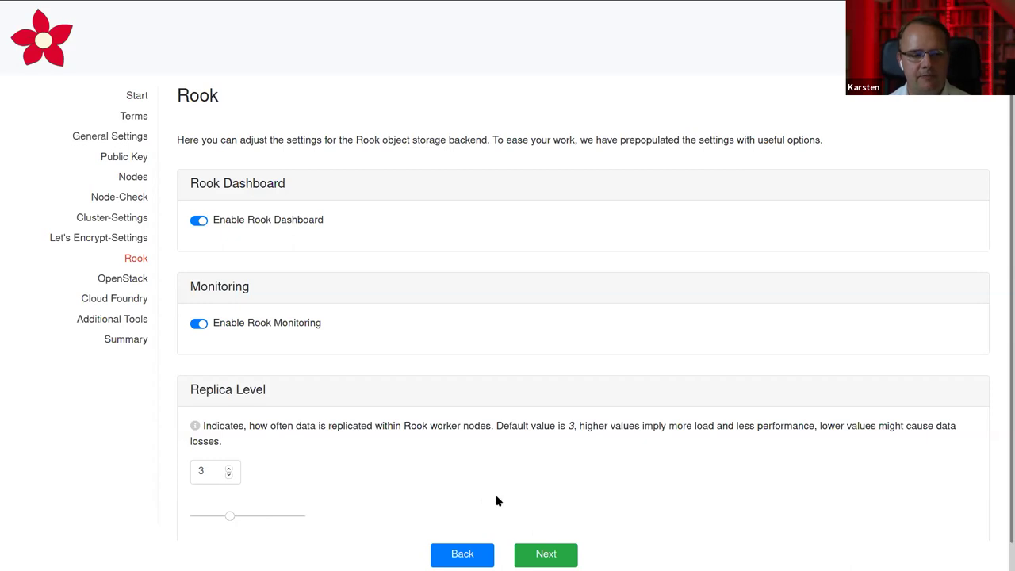
{"action": "left_click", "coordinate": [555, 557]}
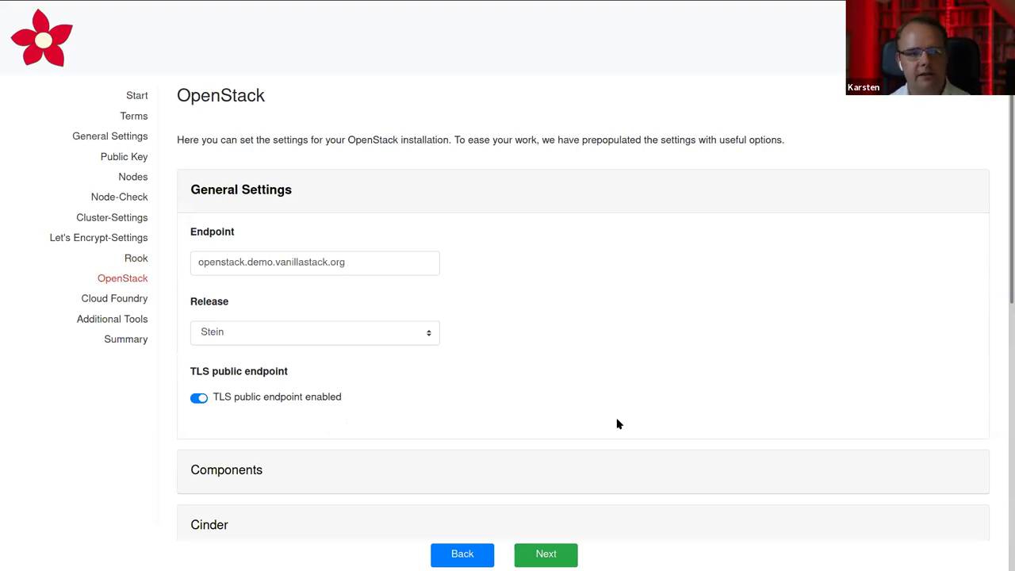
Keep Stein as the OpenStack release
{"action": "scroll", "coordinate": [618, 425], "scroll_direction": "down", "scroll_amount": 3}
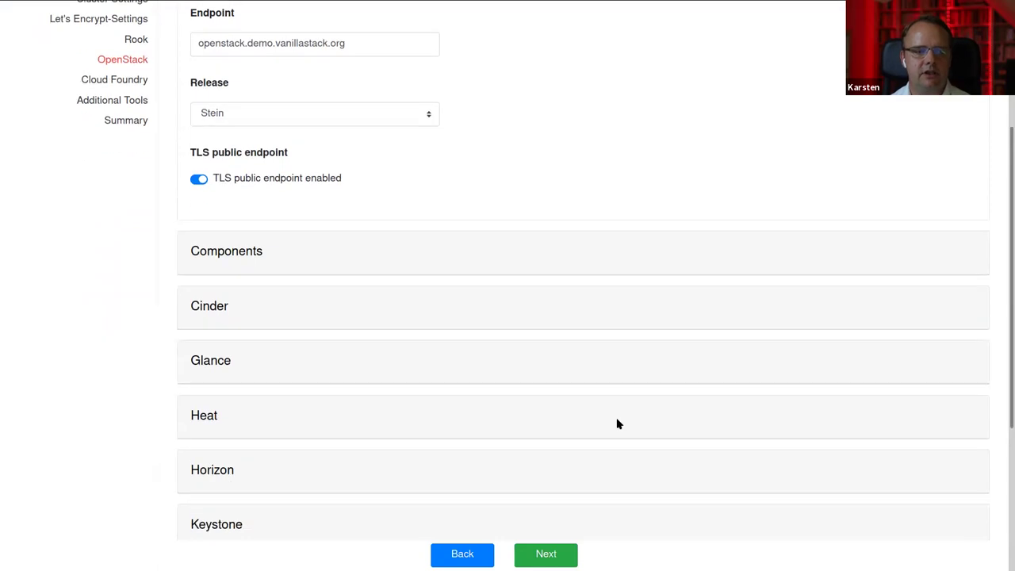
{"action": "scroll", "coordinate": [618, 425], "scroll_direction": "up", "scroll_amount": 3}
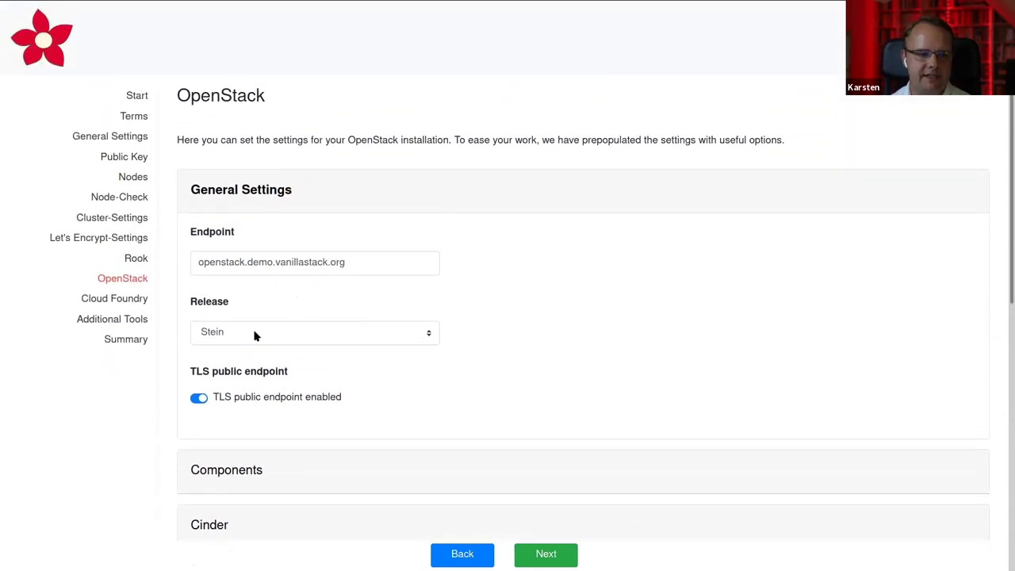
{"action": "left_click", "coordinate": [255, 333]}
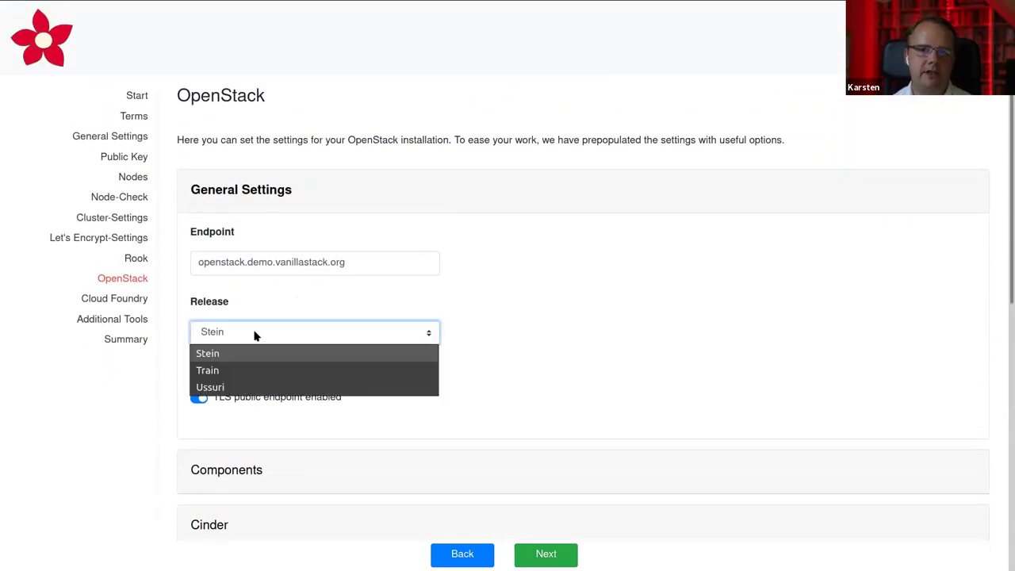
{"action": "left_click", "coordinate": [536, 341]}
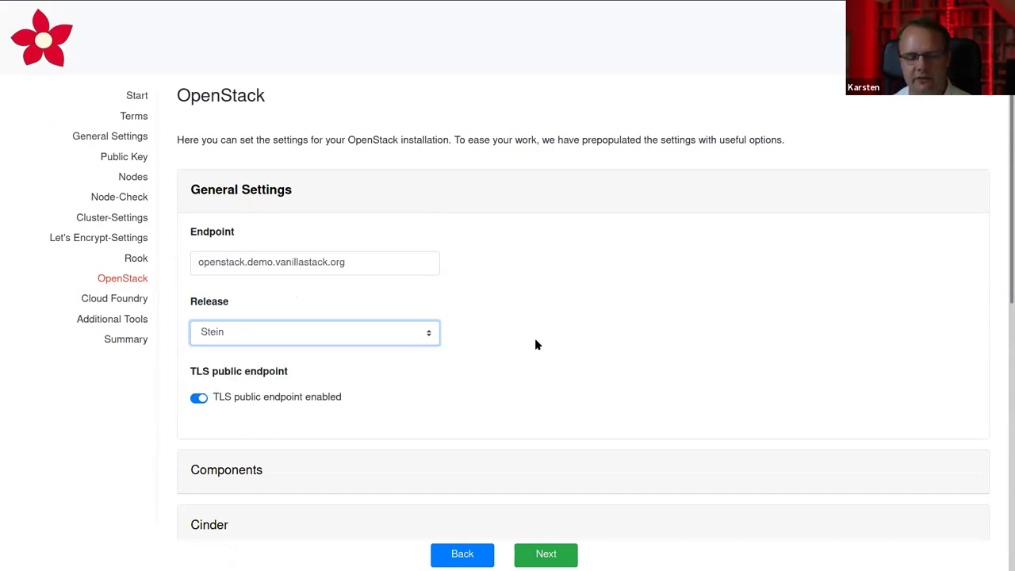
{"action": "scroll", "coordinate": [535, 344], "scroll_direction": "down", "scroll_amount": 3}
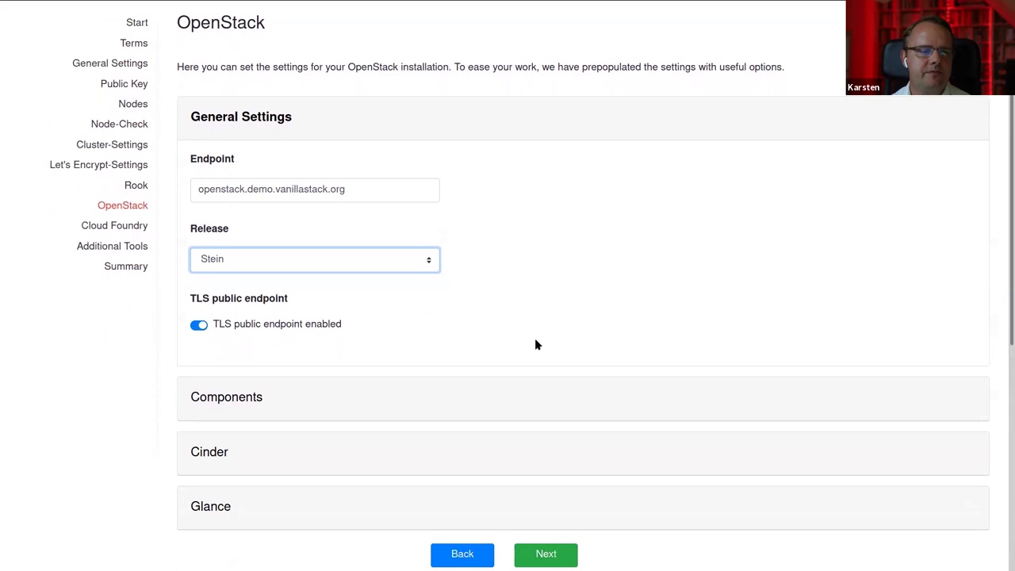
{"action": "scroll", "coordinate": [535, 344], "scroll_direction": "down", "scroll_amount": 4}
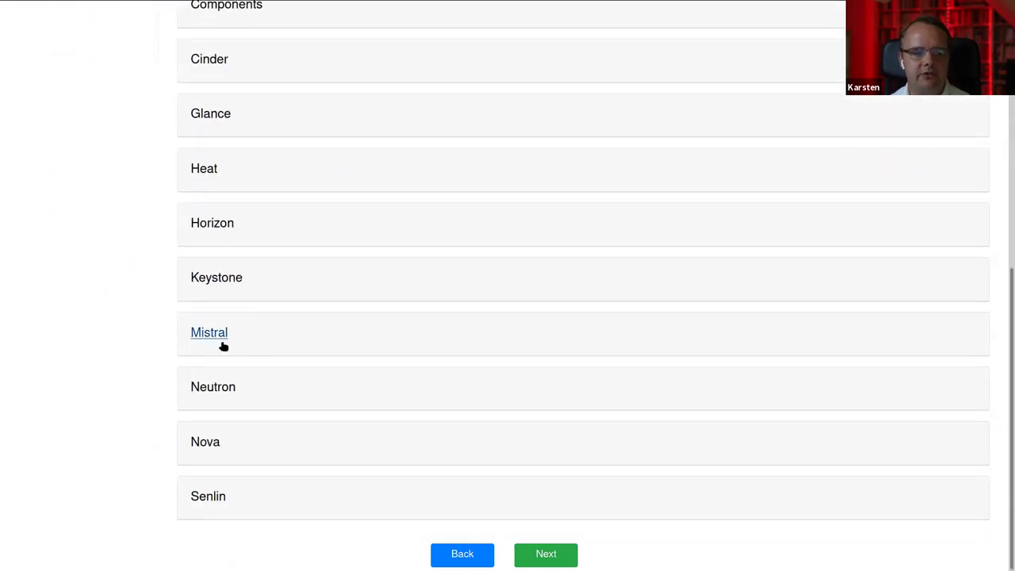
Review the Neutron, Horizon, Keystone, Mistral and Nova settings, then go to Cloud Foundry
{"action": "left_click", "coordinate": [231, 389]}
{"action": "scroll", "coordinate": [532, 294], "scroll_direction": "down", "scroll_amount": 2}
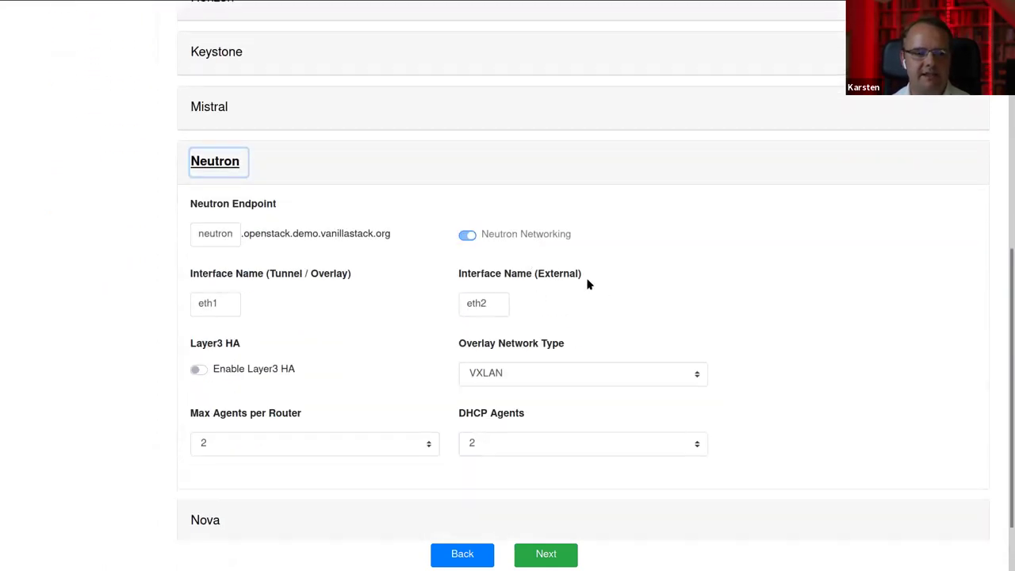
{"action": "left_click", "coordinate": [216, 161]}
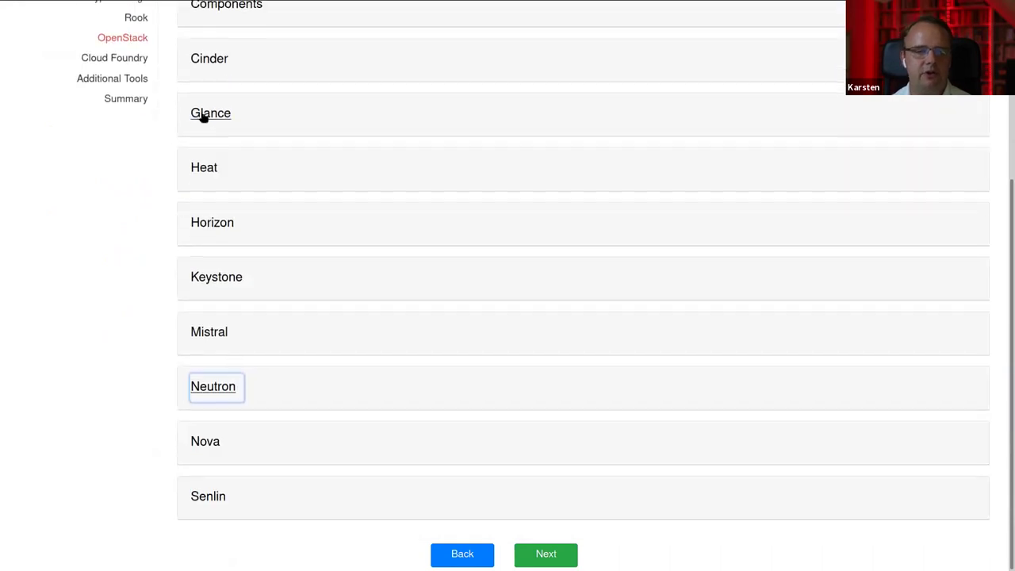
{"action": "left_click", "coordinate": [212, 232]}
{"action": "left_click", "coordinate": [236, 376]}
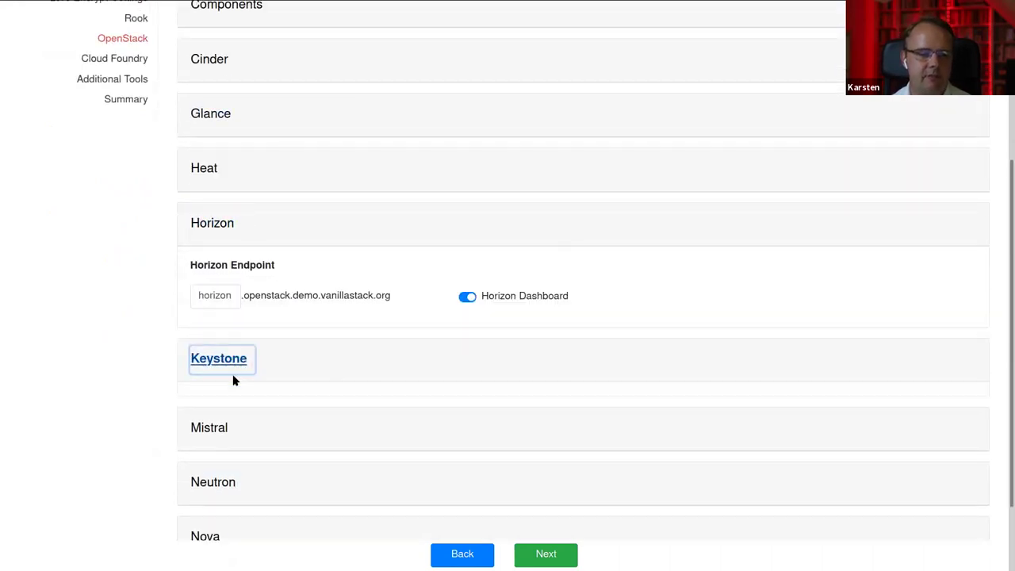
{"action": "left_click", "coordinate": [208, 427]}
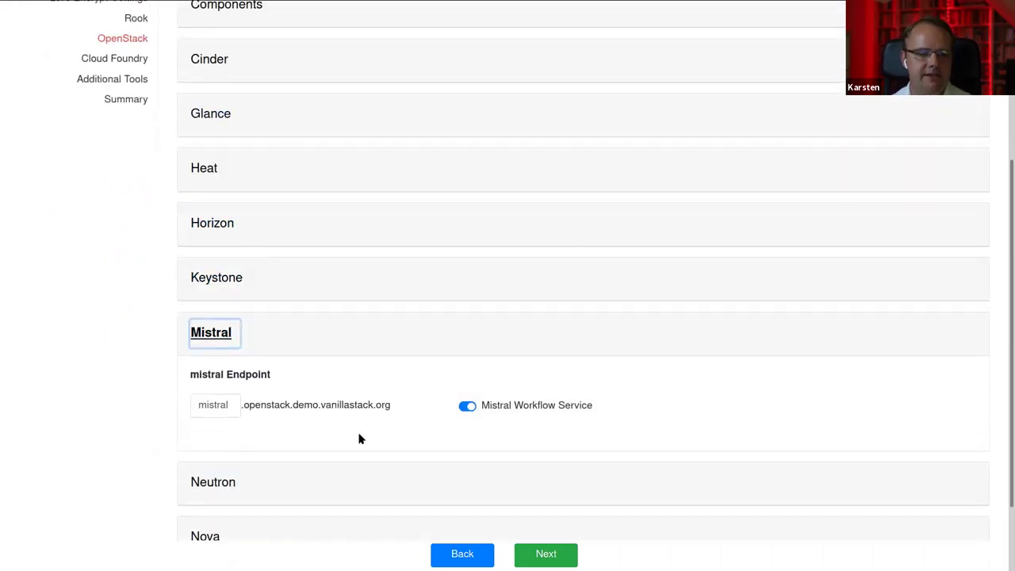
{"action": "scroll", "coordinate": [342, 440], "scroll_direction": "down", "scroll_amount": 1}
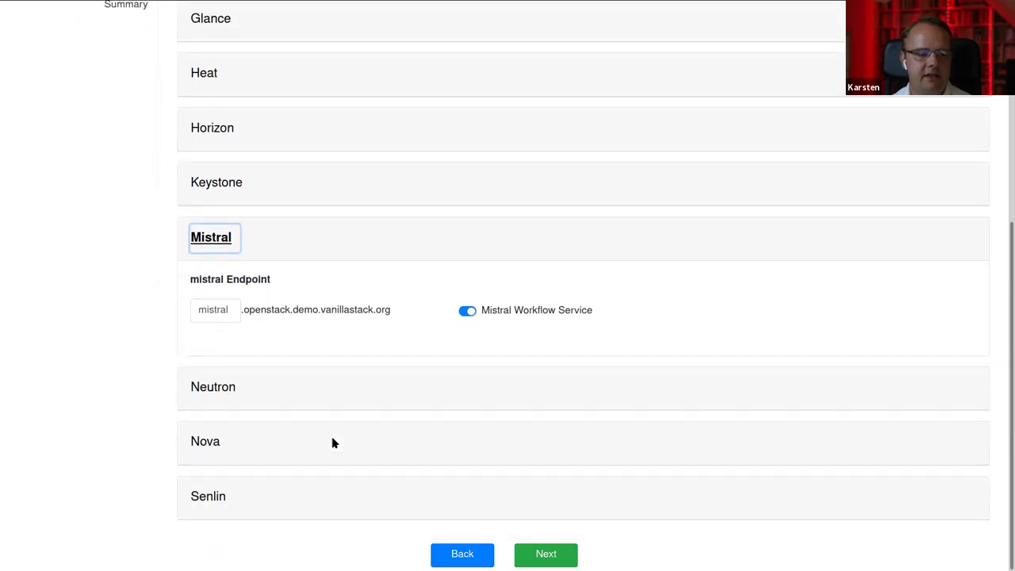
{"action": "left_click", "coordinate": [206, 444]}
{"action": "scroll", "coordinate": [686, 383], "scroll_direction": "down", "scroll_amount": 2}
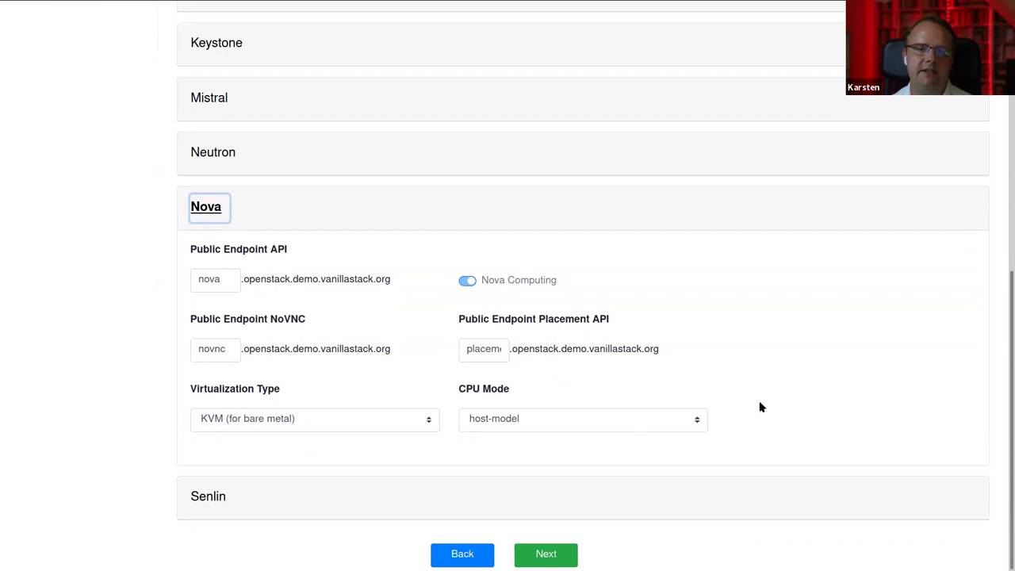
{"action": "left_click", "coordinate": [557, 557]}
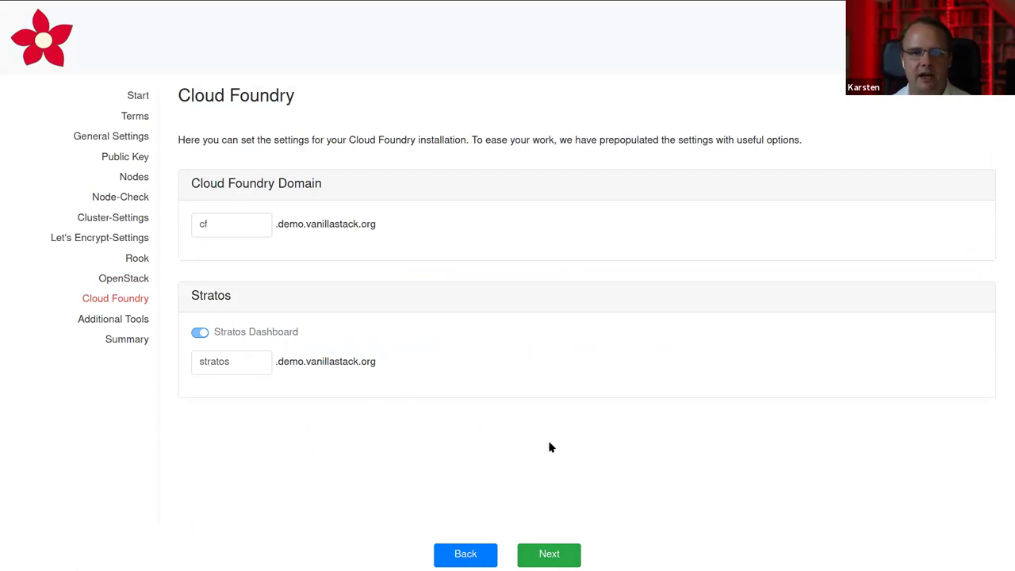
Continue to the Additional Tools page, where Harbor, Prometheus and Grafana are set to install
{"action": "left_click", "coordinate": [553, 554]}
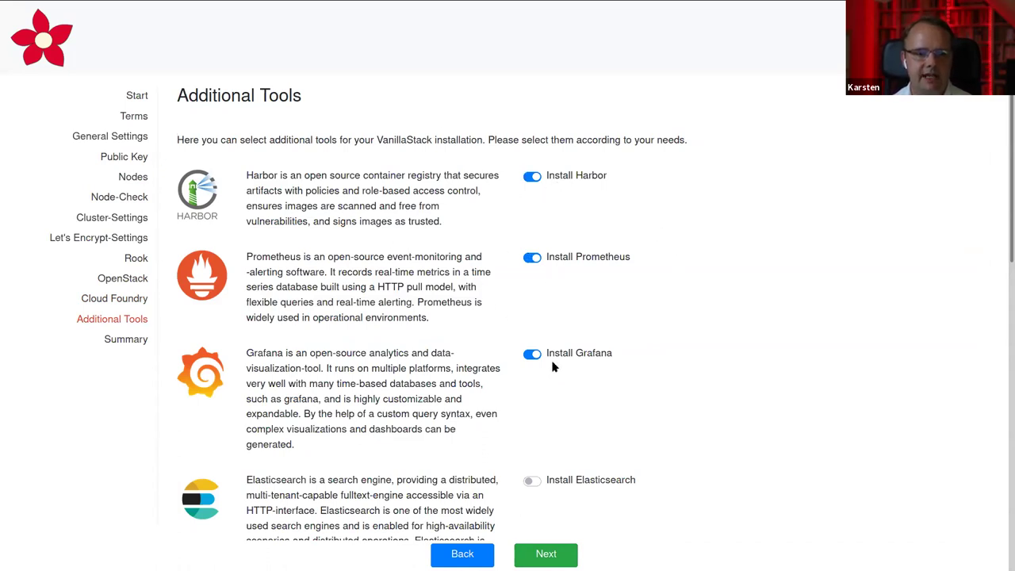
Review the preselected additional tools, leaving Elasticsearch off, and continue to the installation summary
{"action": "scroll", "coordinate": [701, 364], "scroll_direction": "down", "scroll_amount": 5}
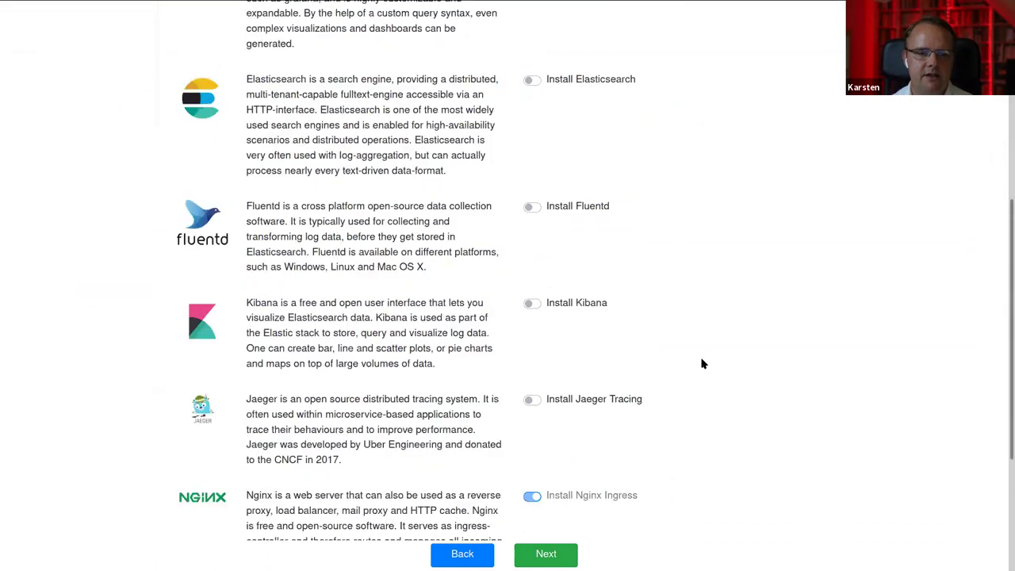
{"action": "scroll", "coordinate": [702, 364], "scroll_direction": "up", "scroll_amount": 1}
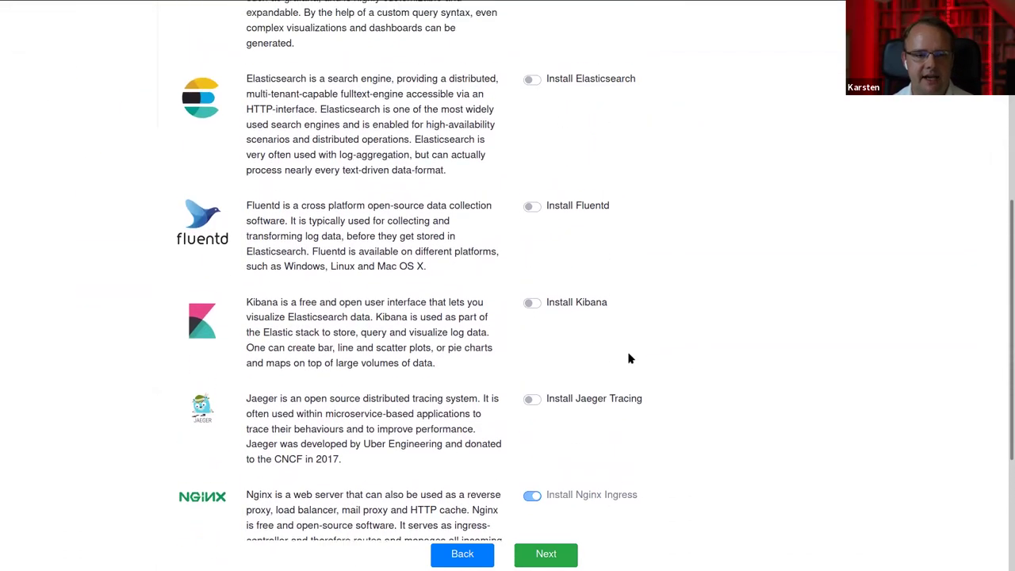
{"action": "scroll", "coordinate": [629, 358], "scroll_direction": "down", "scroll_amount": 1}
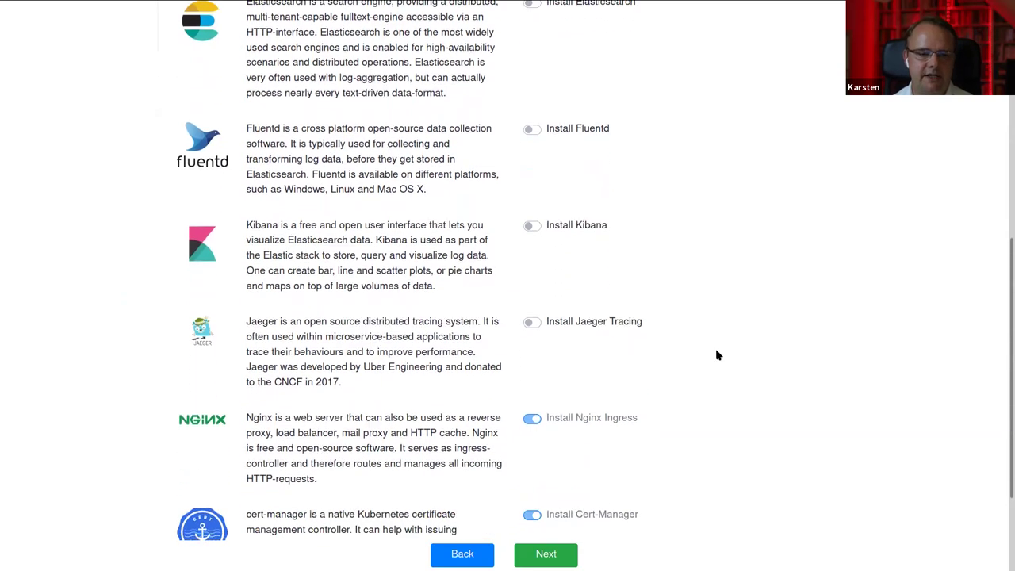
{"action": "scroll", "coordinate": [716, 356], "scroll_direction": "down", "scroll_amount": 2}
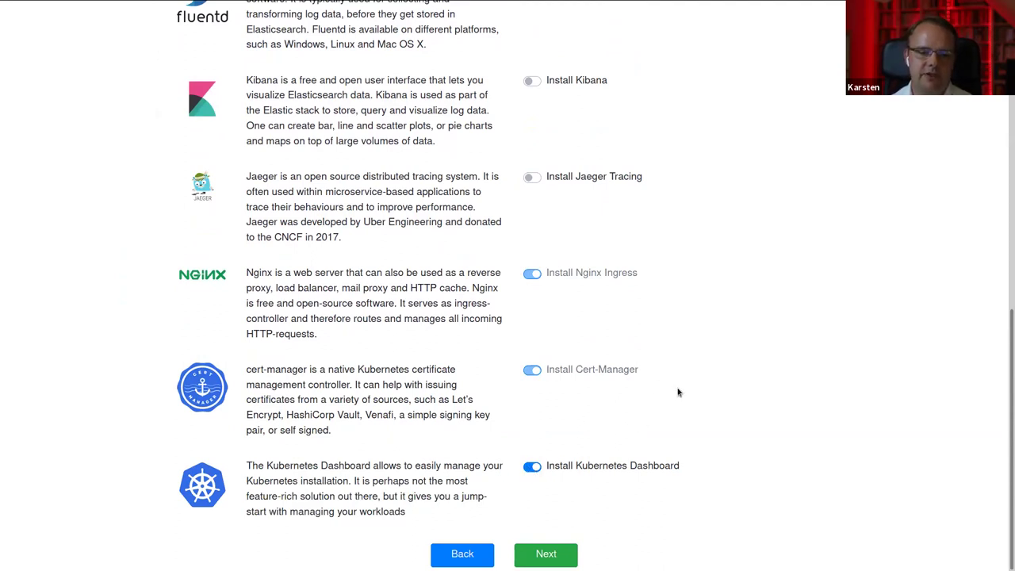
{"action": "left_click", "coordinate": [554, 553]}
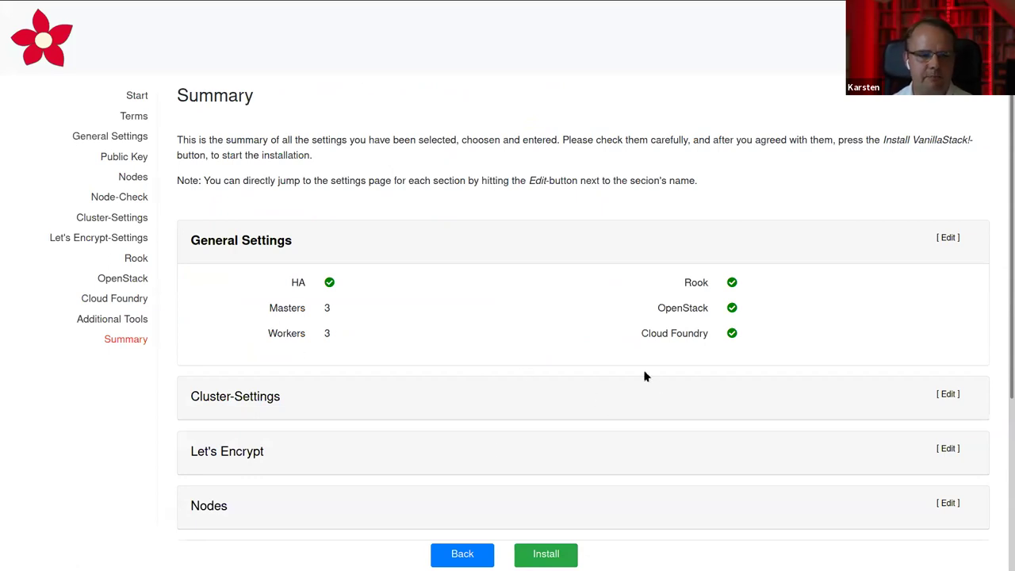
Check the summary (HA, 3 masters, 3 workers, Rook, OpenStack, Cloud Foundry) and start the installation
{"action": "scroll", "coordinate": [639, 376], "scroll_direction": "down", "scroll_amount": 3}
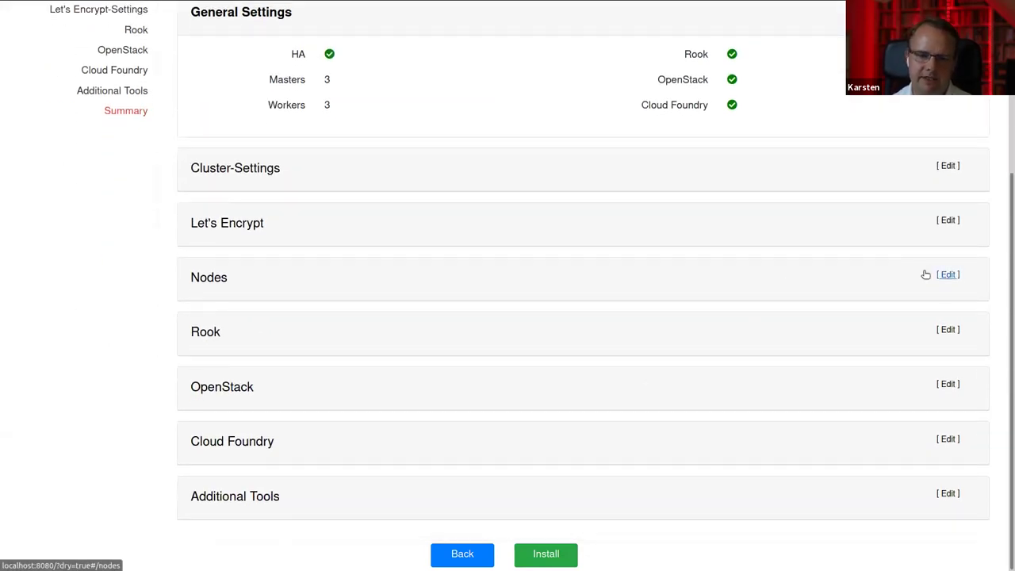
{"action": "scroll", "coordinate": [659, 396], "scroll_direction": "up", "scroll_amount": 3}
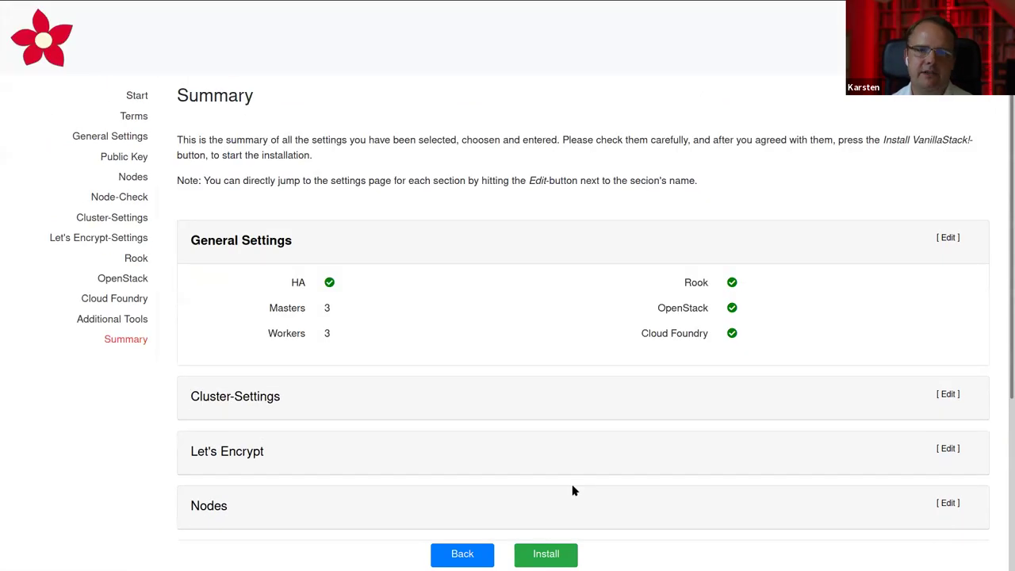
{"action": "left_click", "coordinate": [547, 553]}
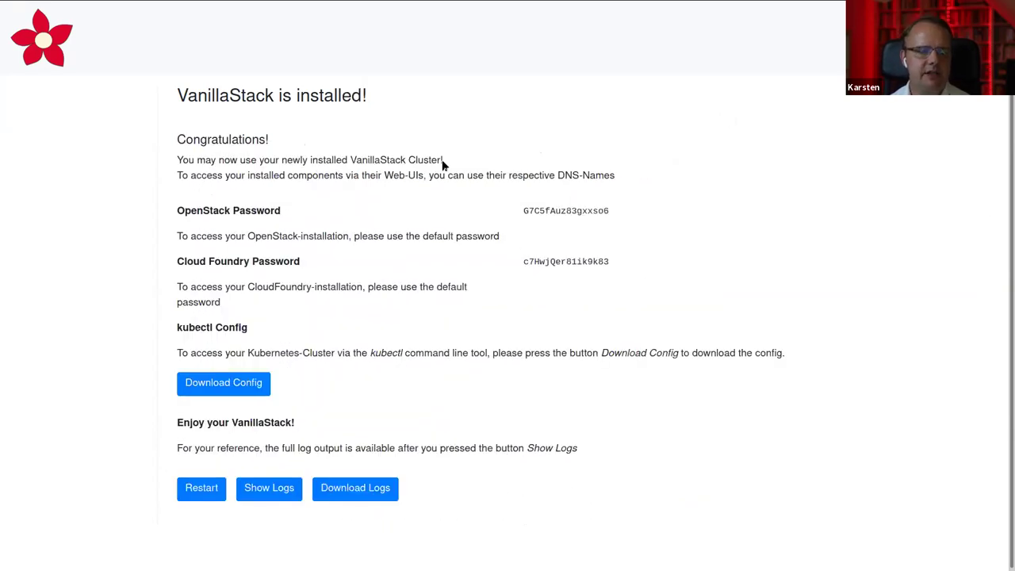
Select the generated OpenStack and Cloud Foundry default passwords, then download the installation logs
{"action": "left_click_drag", "start_coordinate": [523, 212], "coordinate": [633, 215]}
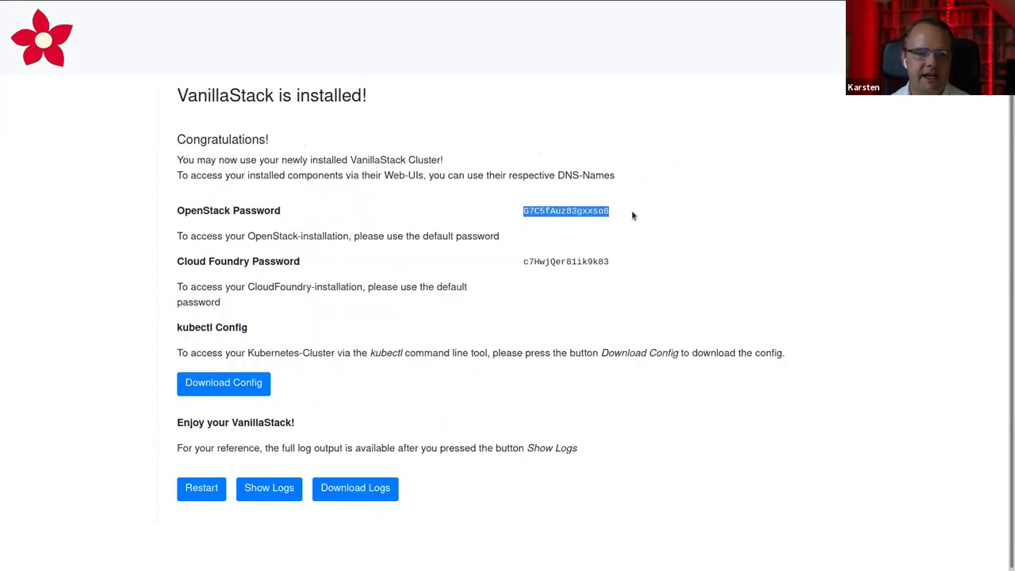
{"action": "left_click_drag", "start_coordinate": [524, 262], "coordinate": [635, 264]}
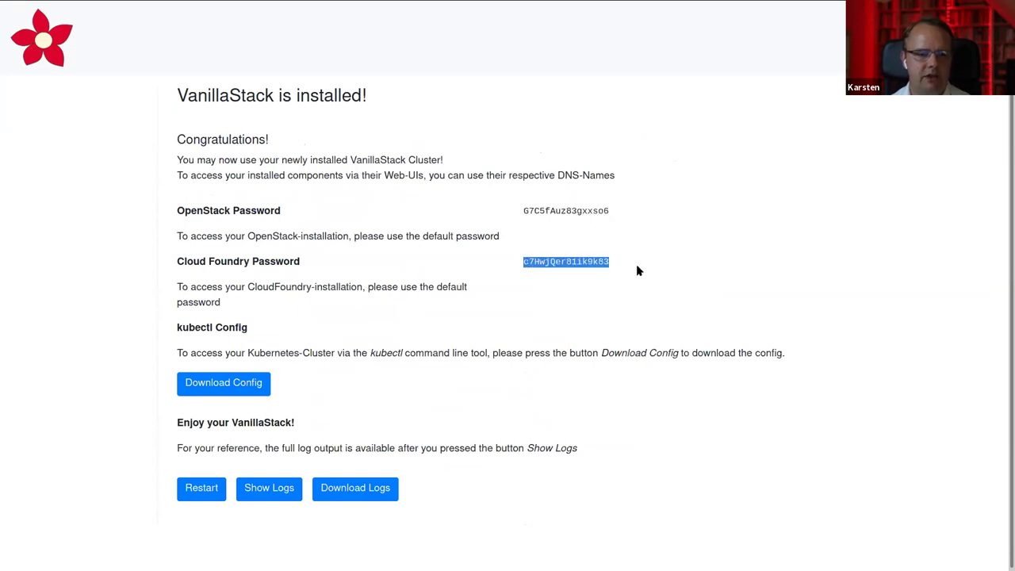
{"action": "left_click", "coordinate": [636, 264]}
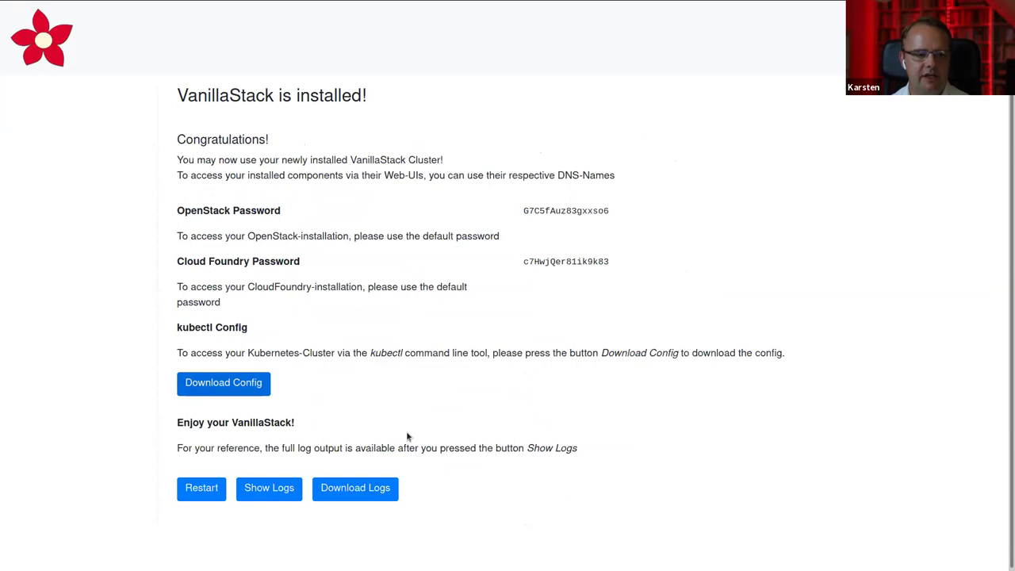
{"action": "left_click", "coordinate": [374, 492]}
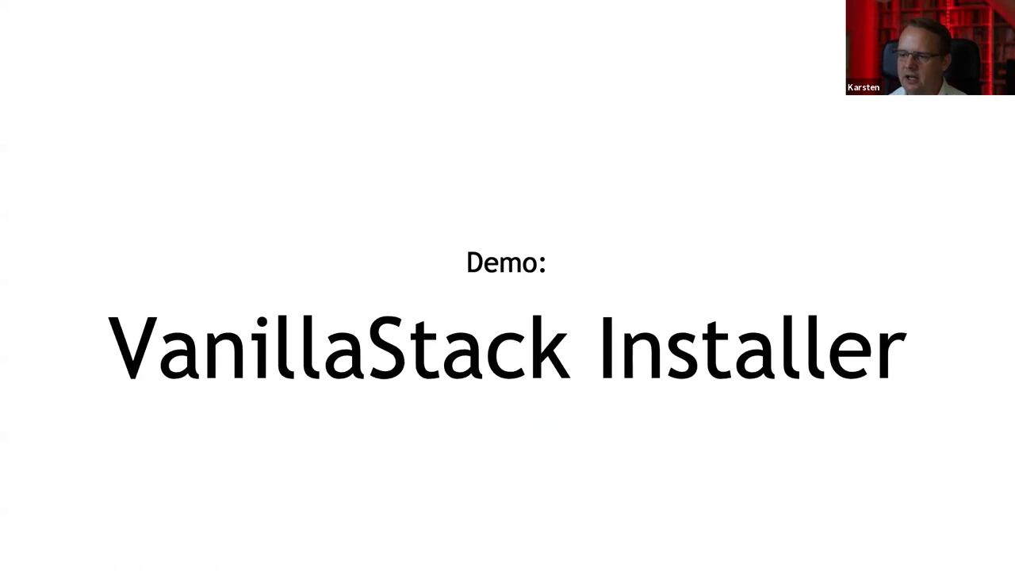
Advance from the 'Demo: VanillaStack Installer' title slide to the Use-Cases slide
{"action": "key", "text": "Right"}
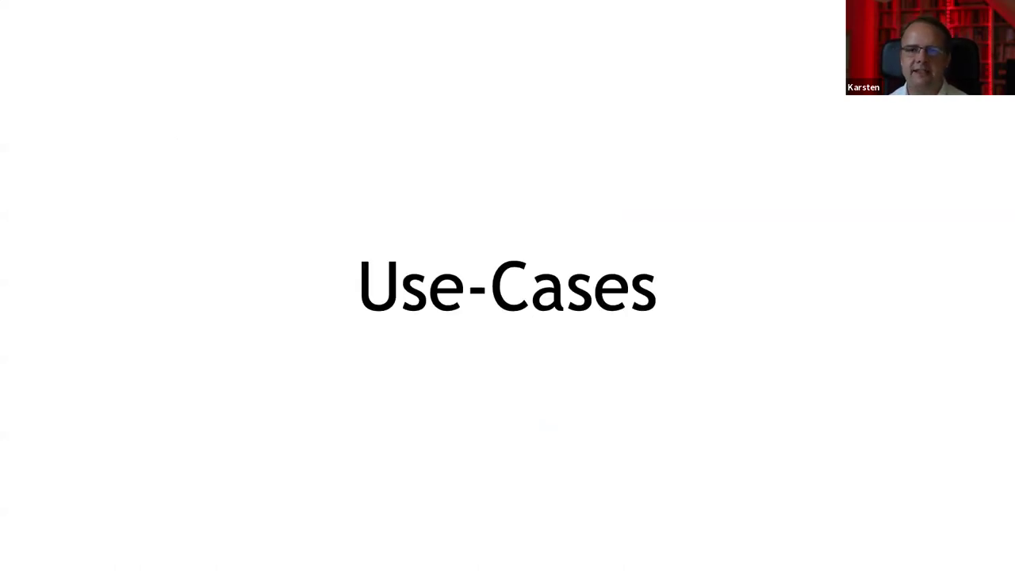